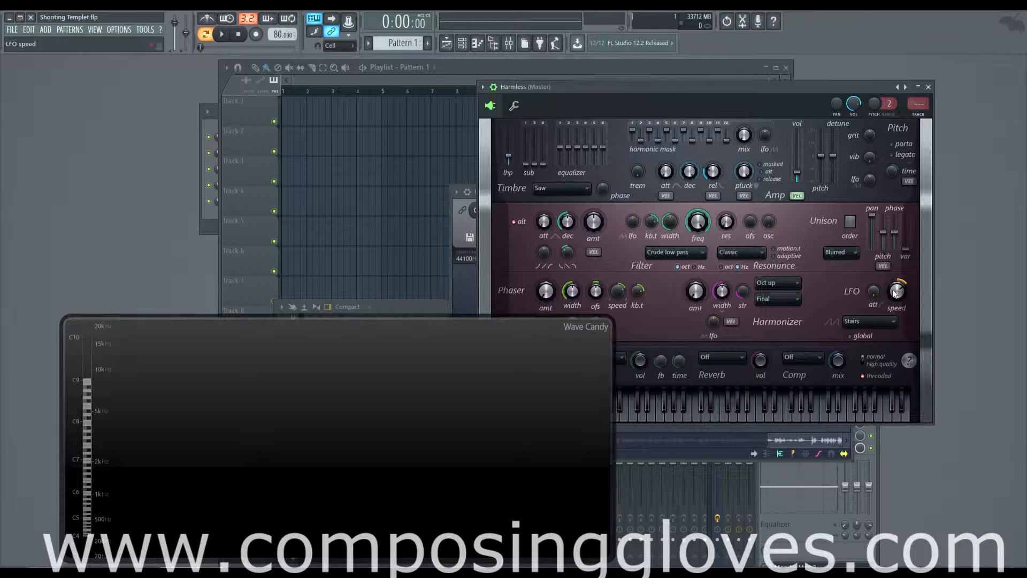
Set the LFO shape to Sine and turn up the pitch LFO amount, testing it with notes
{"action": "left_click", "coordinate": [865, 322]}
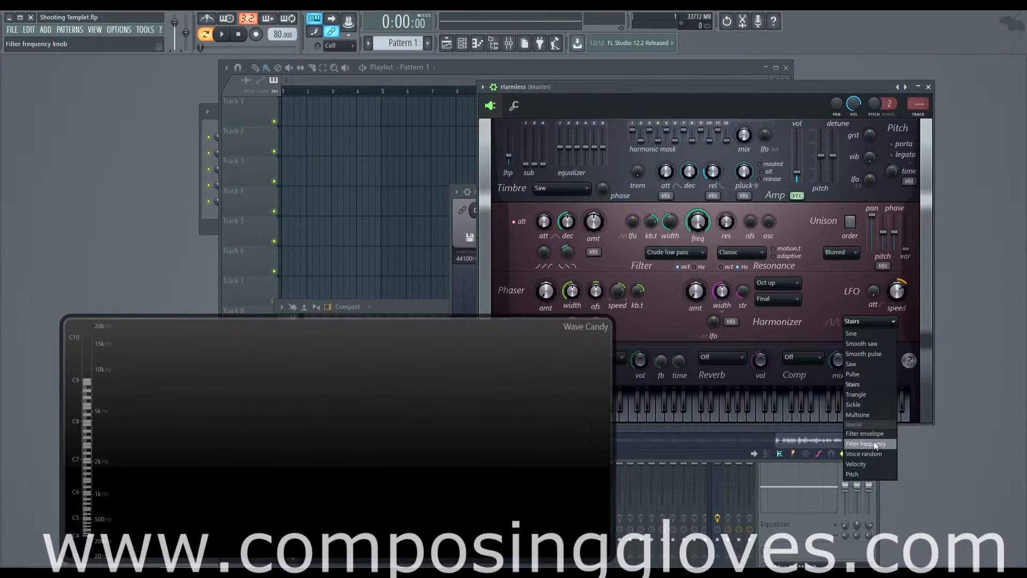
{"action": "left_click", "coordinate": [867, 334]}
{"action": "left_click", "coordinate": [868, 324]}
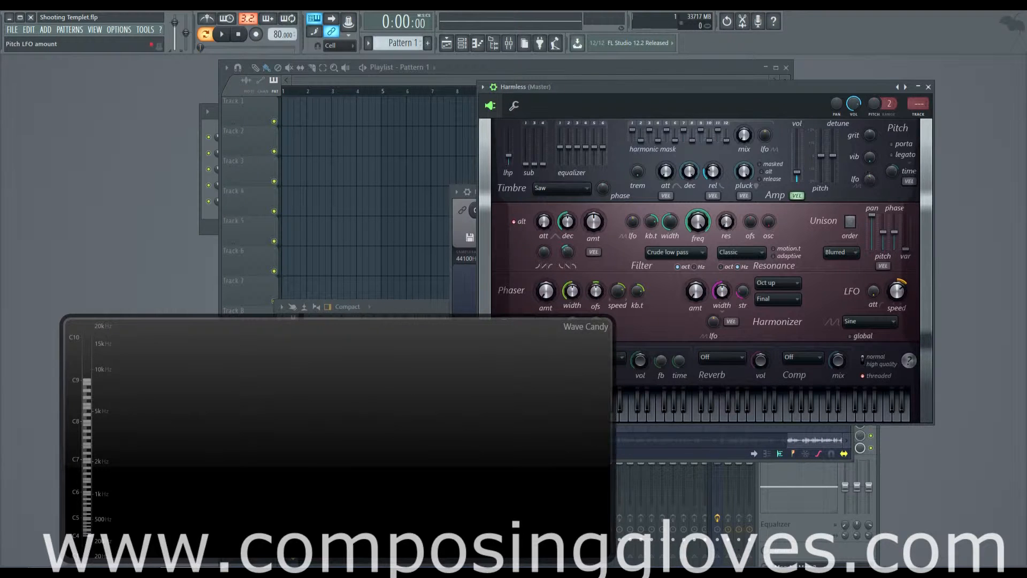
{"action": "left_click_drag", "start_coordinate": [869, 182], "coordinate": [868, 214]}
{"action": "left_click_drag", "start_coordinate": [869, 182], "coordinate": [869, 128]}
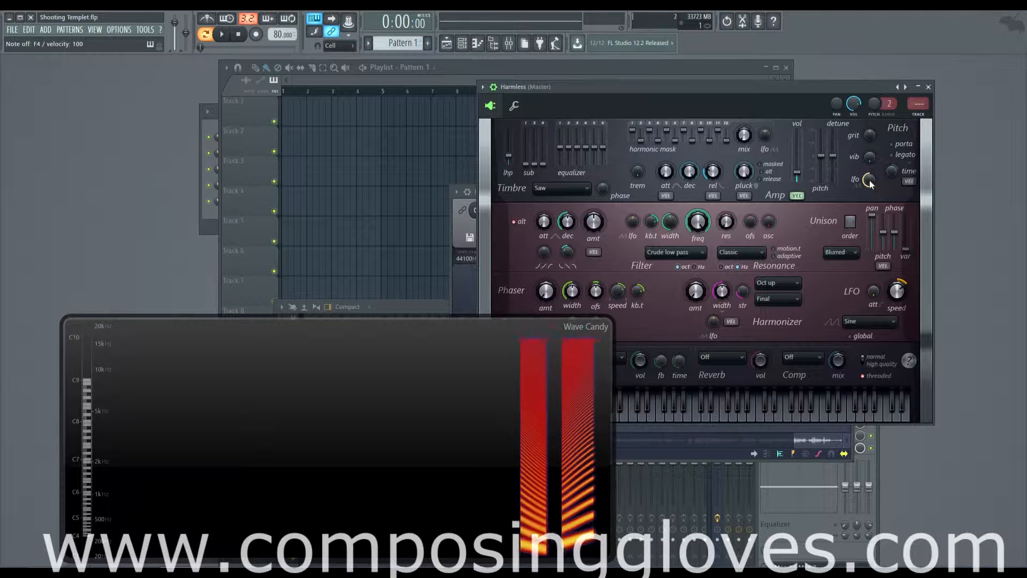
{"action": "left_click_drag", "start_coordinate": [869, 181], "coordinate": [869, 153]}
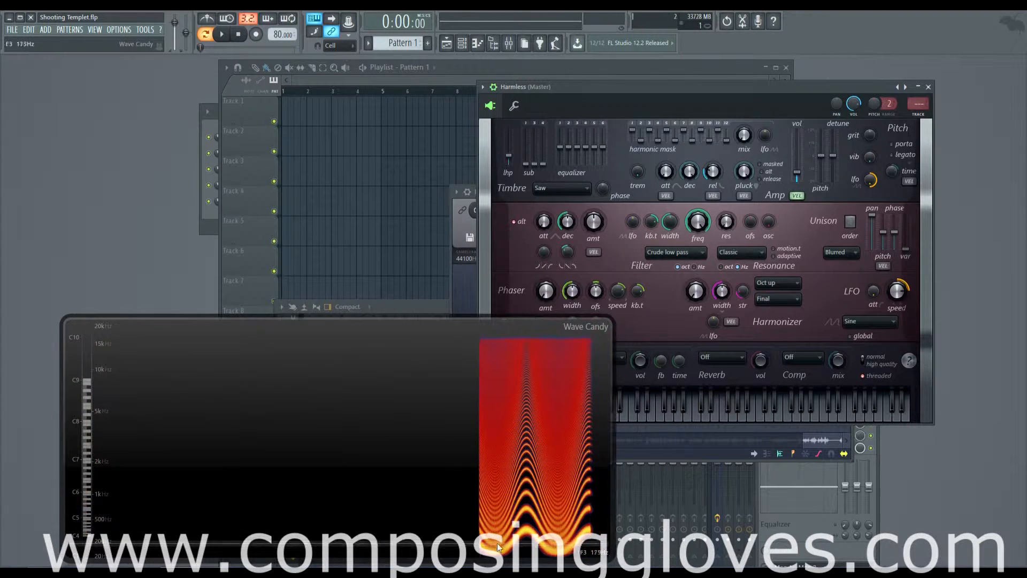
Audition the Stairs and Triangle LFO shapes on test notes, adjusting the LFO speed with Triangle selected
{"action": "left_click", "coordinate": [861, 321]}
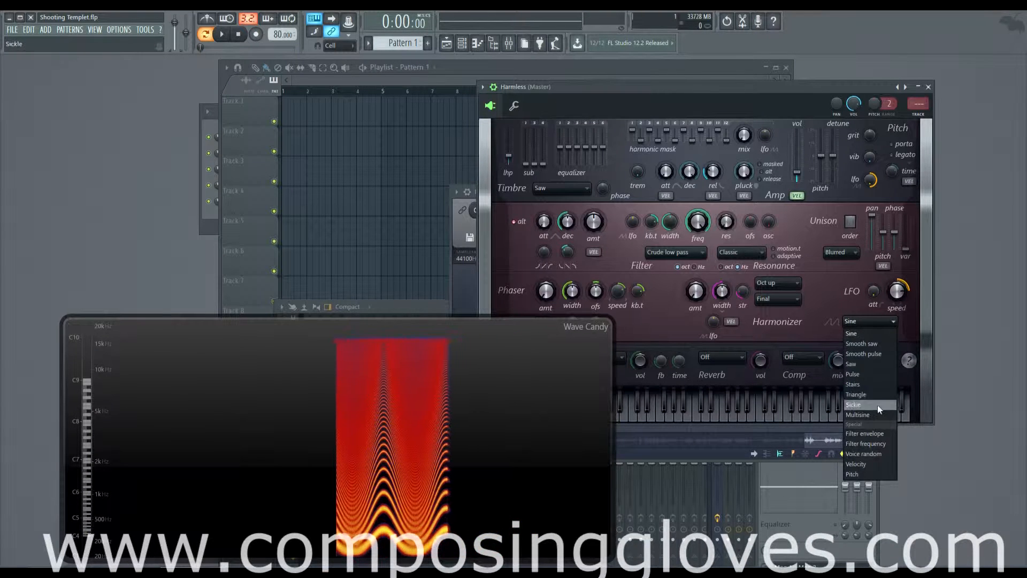
{"action": "left_click", "coordinate": [877, 383]}
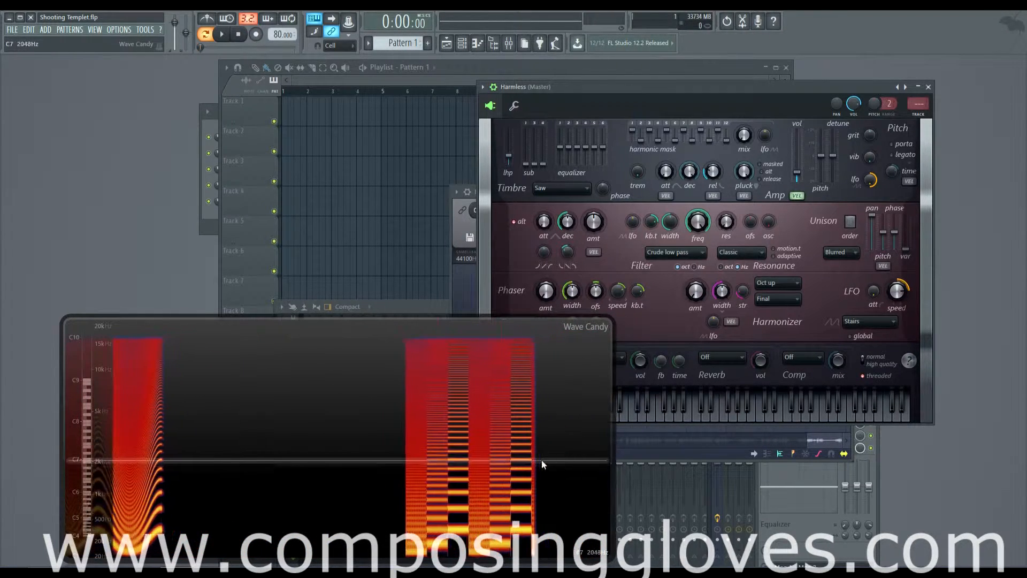
{"action": "left_click", "coordinate": [870, 321]}
{"action": "left_click", "coordinate": [848, 396]}
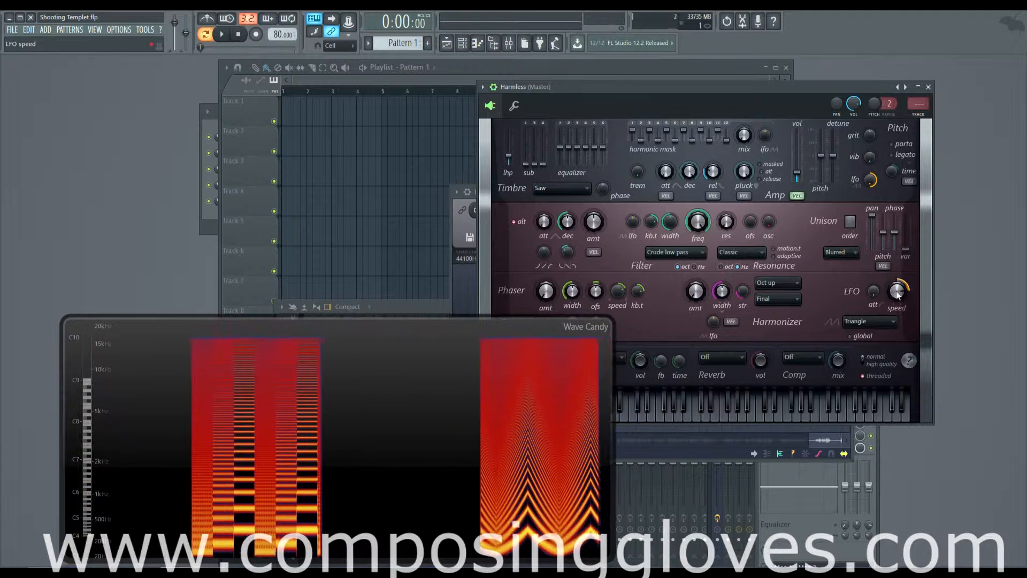
{"action": "mouse_move", "coordinate": [899, 292]}
{"action": "left_mouse_down"}
{"action": "mouse_move", "coordinate": [905, 283]}
{"action": "mouse_move", "coordinate": [902, 291]}
{"action": "left_mouse_up"}
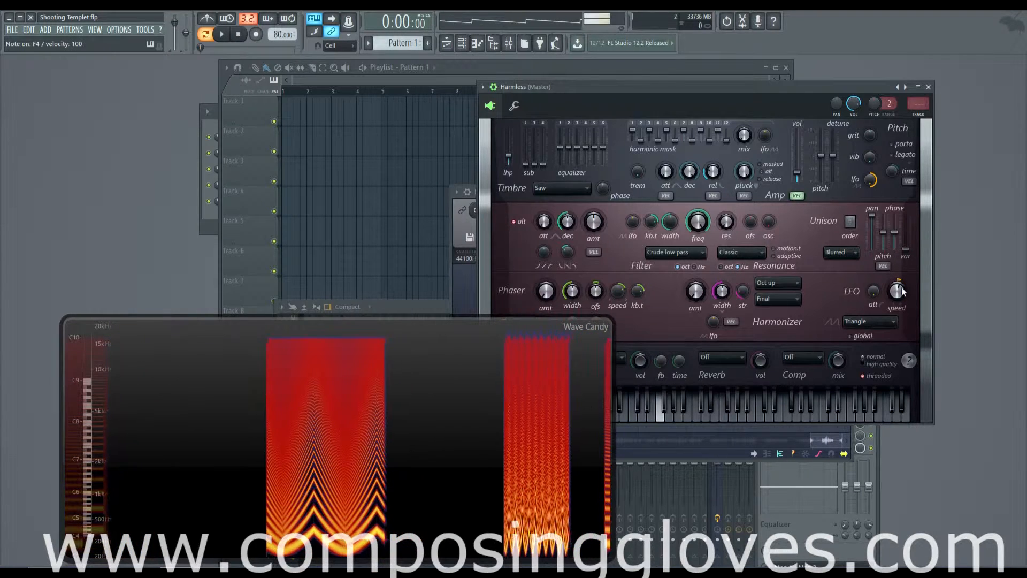
Set the LFO shape to Saw and play test notes to hear the pitch modulation
{"action": "left_click", "coordinate": [866, 322]}
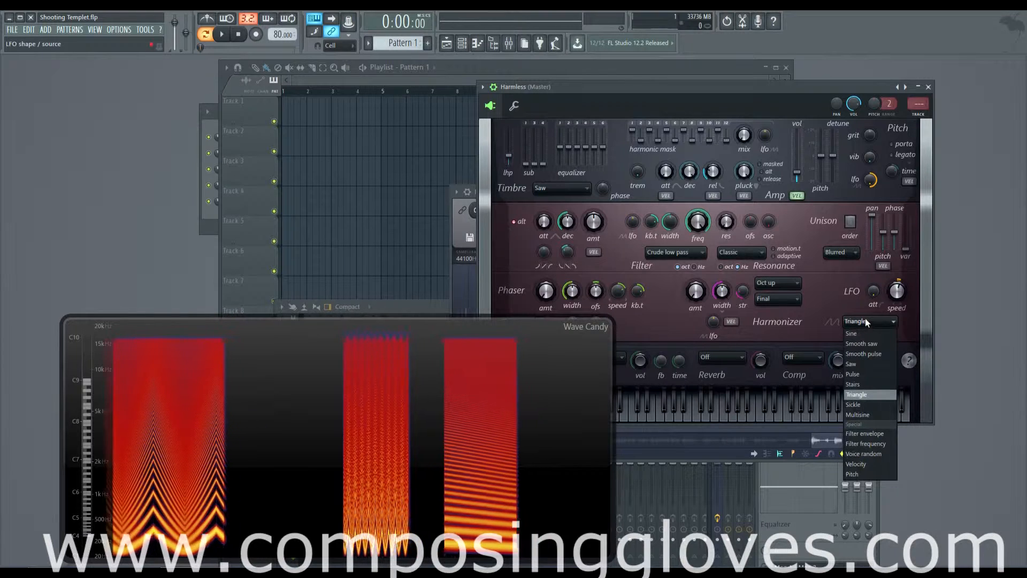
{"action": "left_click", "coordinate": [880, 367]}
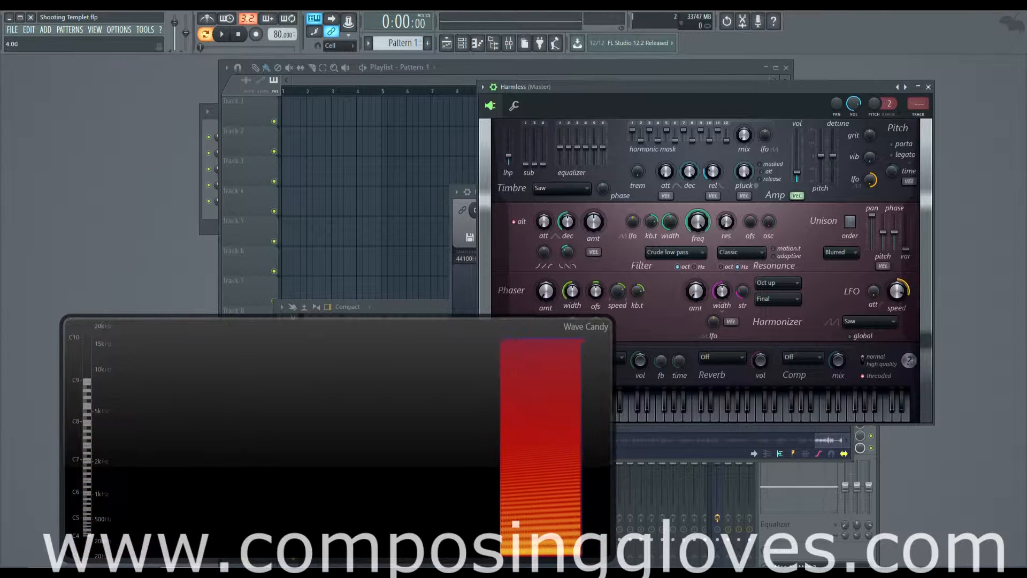
{"action": "key", "text": "v"}
{"action": "key", "text": "v"}
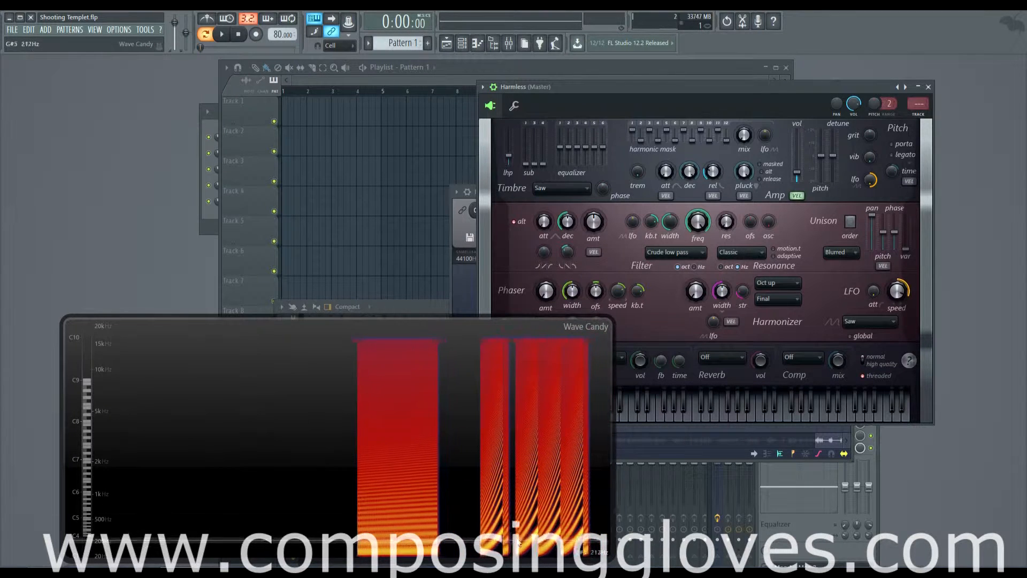
Set the LFO shape to Sickle and play a test note
{"action": "left_click", "coordinate": [865, 324]}
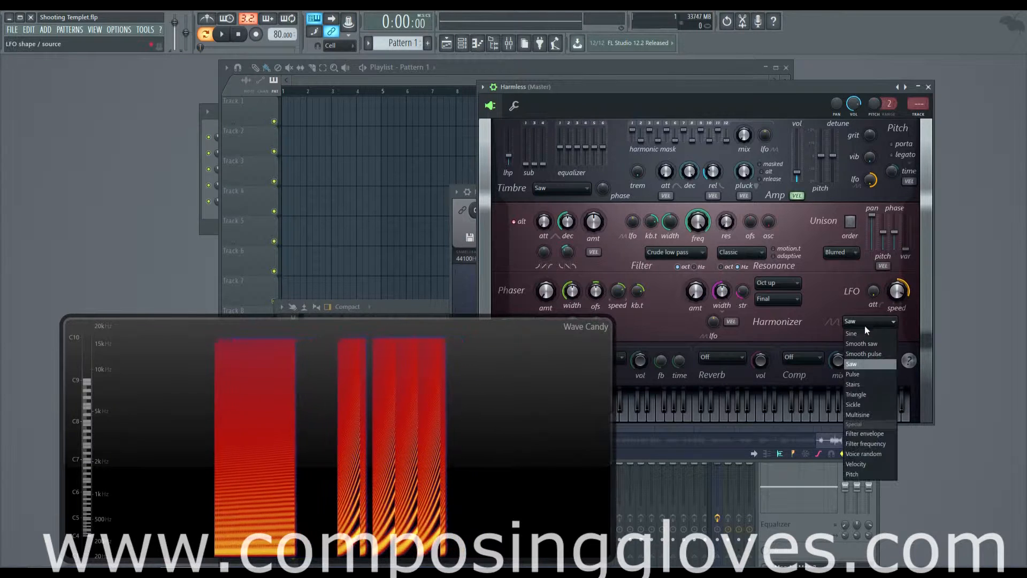
{"action": "left_click", "coordinate": [862, 405]}
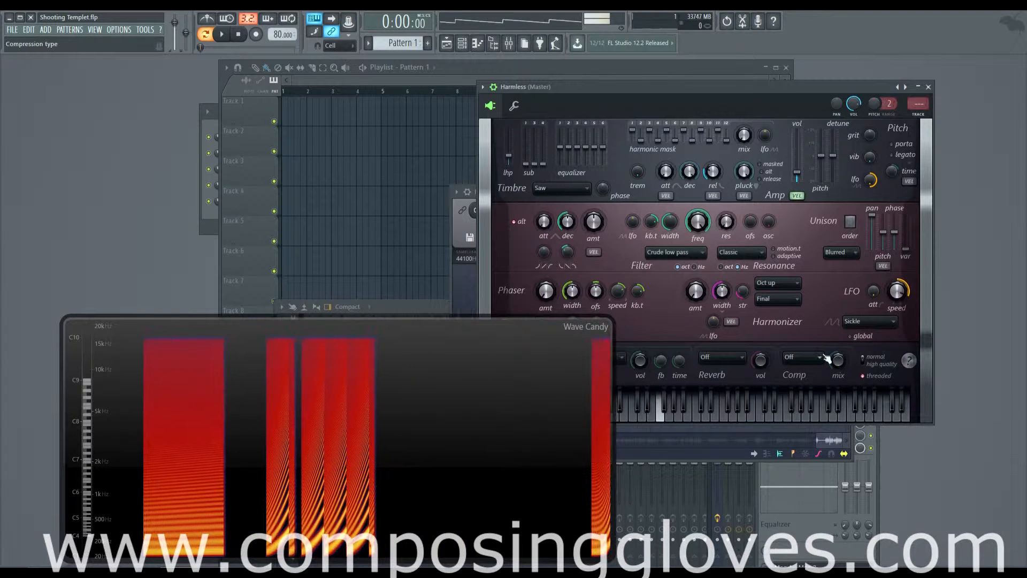
{"action": "left_click", "coordinate": [871, 323]}
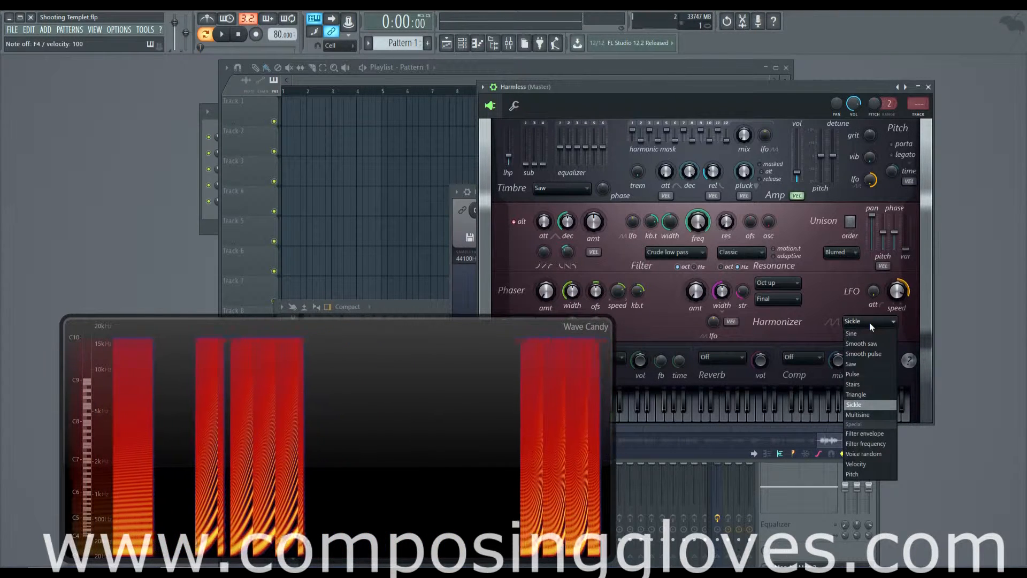
{"action": "left_click", "coordinate": [869, 322]}
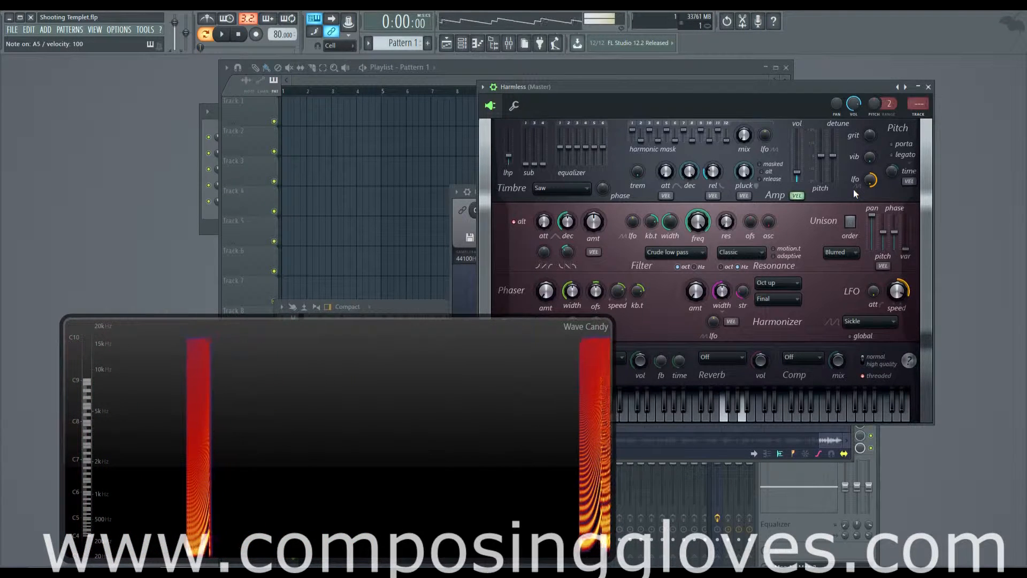
Play repeated A5 notes with the global LFO mode off to examine how each note retriggers the LFO
{"action": "left_click", "coordinate": [850, 337]}
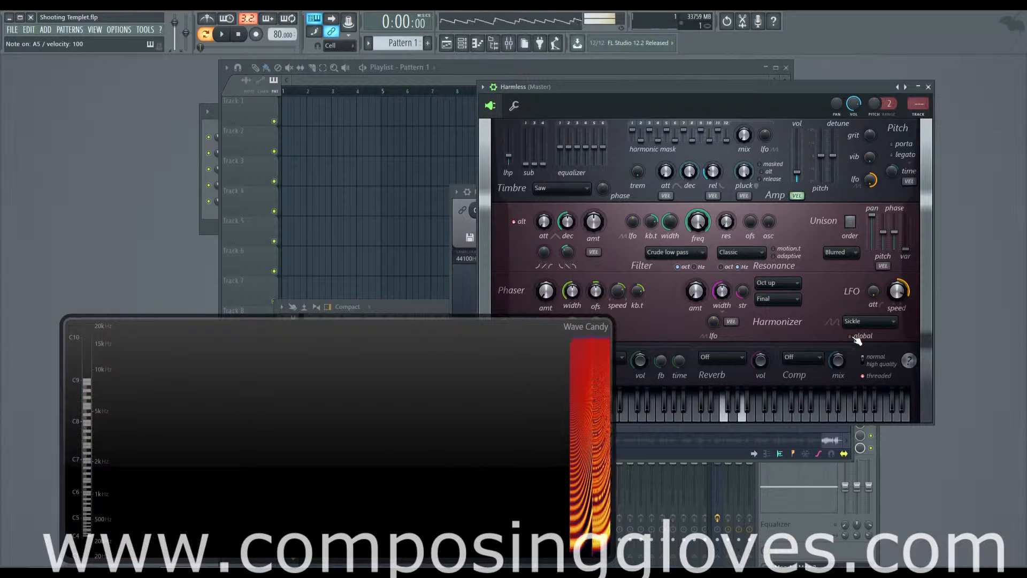
{"action": "key", "text": "n"}
{"action": "key", "text": "n"}
{"action": "key", "text": "n"}
{"action": "key", "text": "n"}
{"action": "key", "text": "n"}
{"action": "key", "text": "n"}
{"action": "key", "text": "n"}
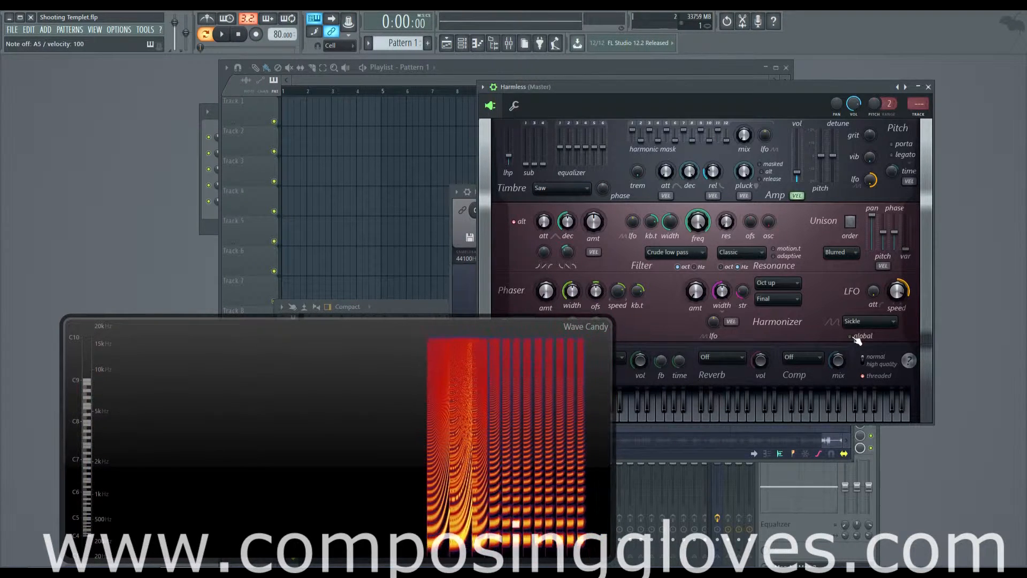
Enable the global LFO mode and play overlapping notes to compare it with the retriggered mode
{"action": "key", "text": "v"}
{"action": "key", "text": "v"}
{"action": "key", "text": "v"}
{"action": "key", "text": "v"}
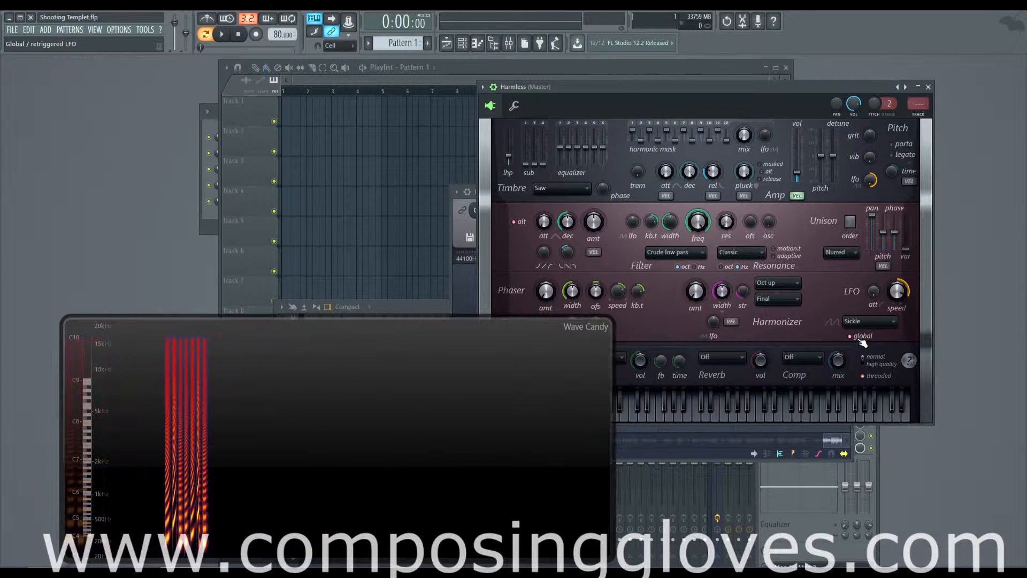
{"action": "key", "text": "v"}
{"action": "key", "text": "n"}
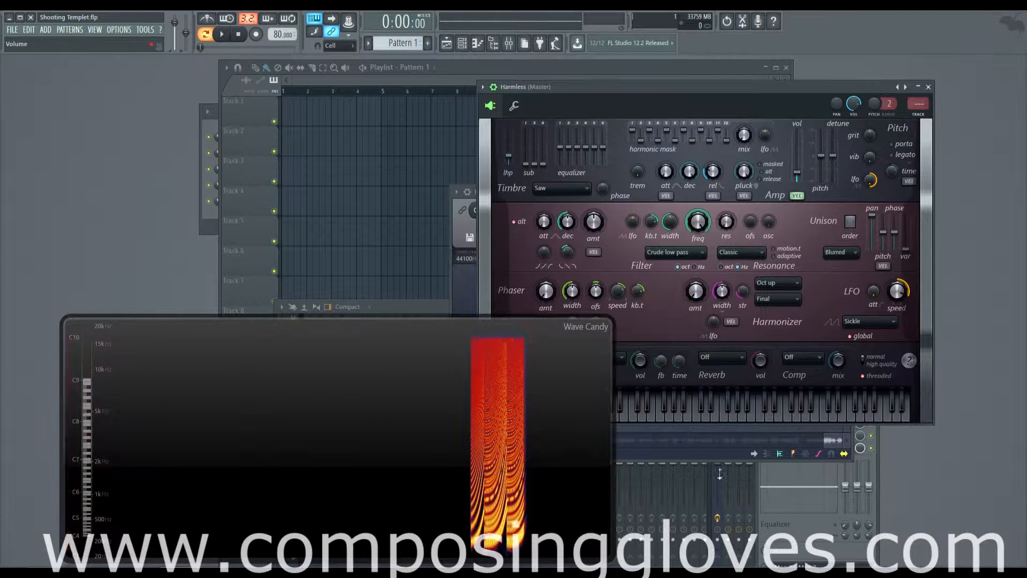
{"action": "left_click", "coordinate": [850, 338]}
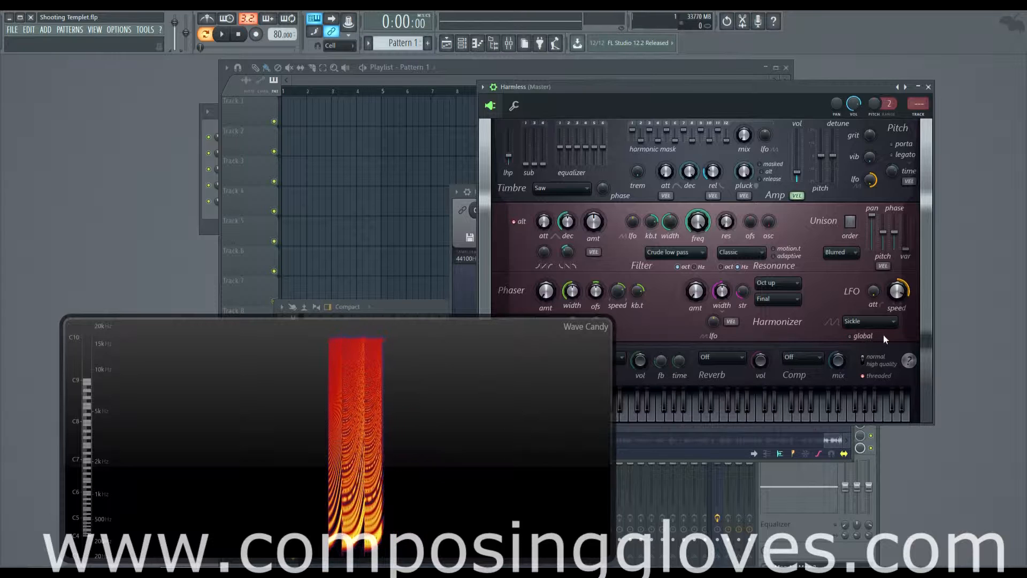
{"action": "left_click", "coordinate": [855, 337]}
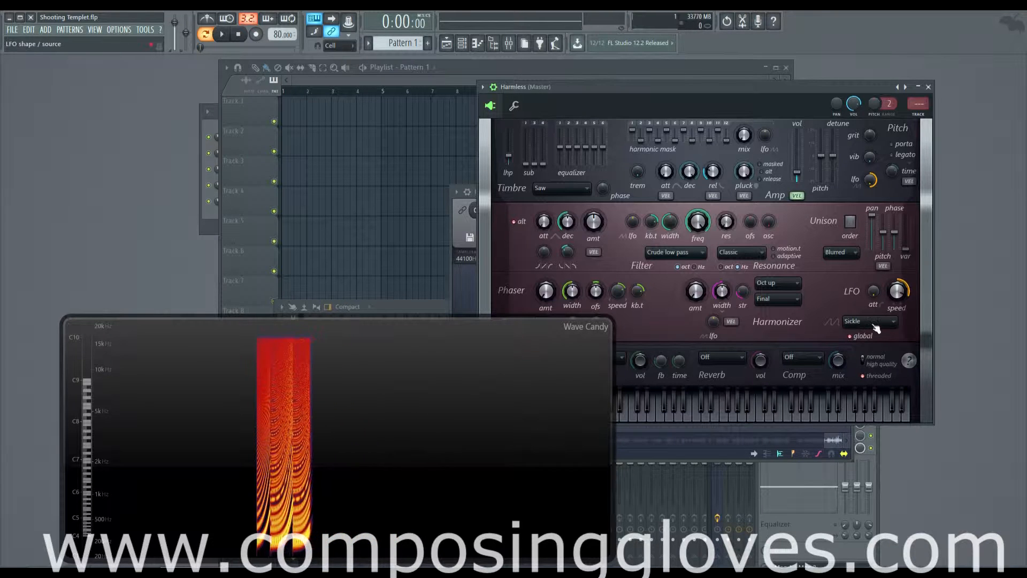
Make the LFO speed faster and play several notes with the Sickle shape
{"action": "left_click", "coordinate": [872, 322]}
{"action": "left_click", "coordinate": [872, 322]}
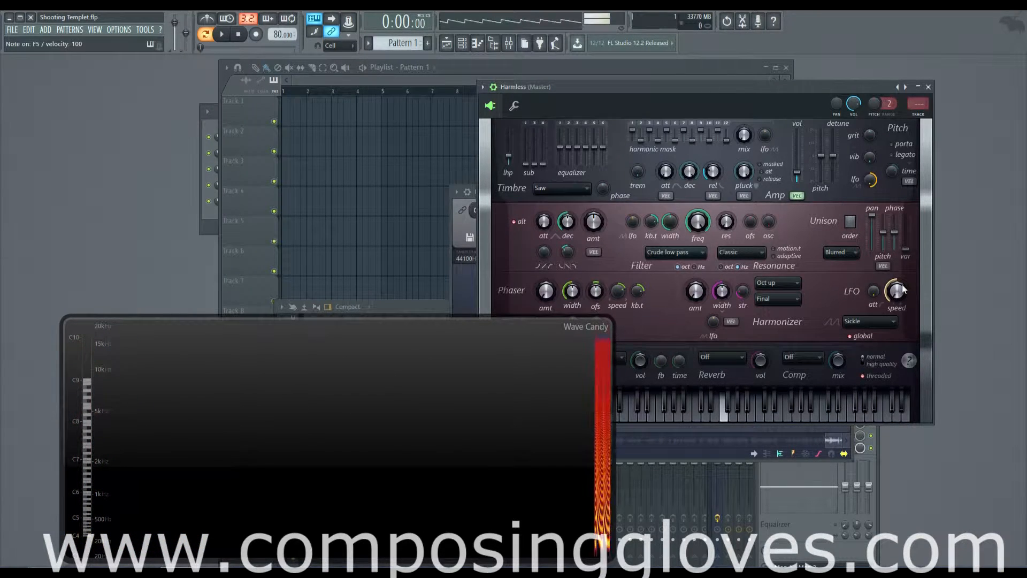
{"action": "key", "text": "n"}
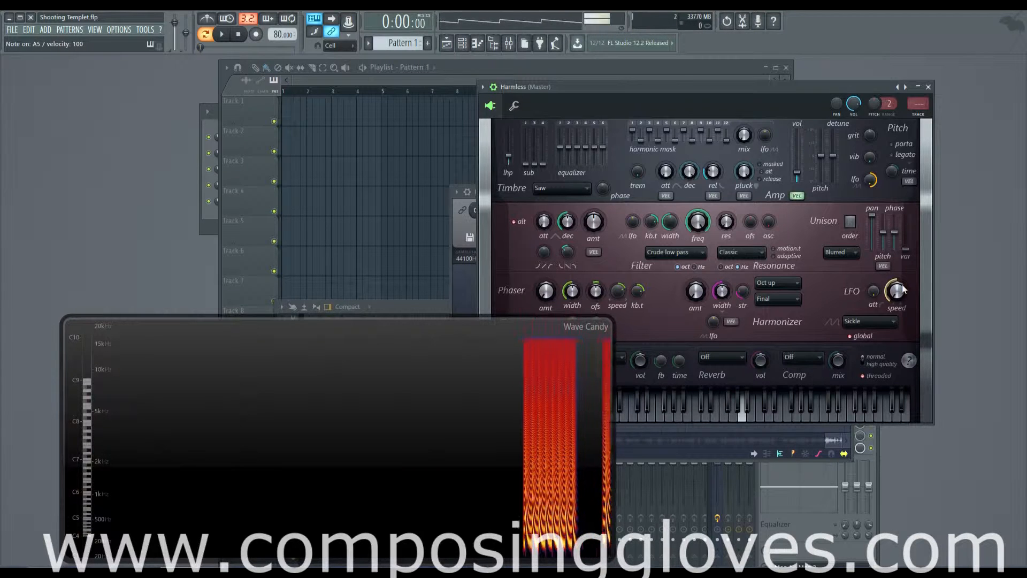
{"action": "key", "text": "b"}
{"action": "key", "text": "v"}
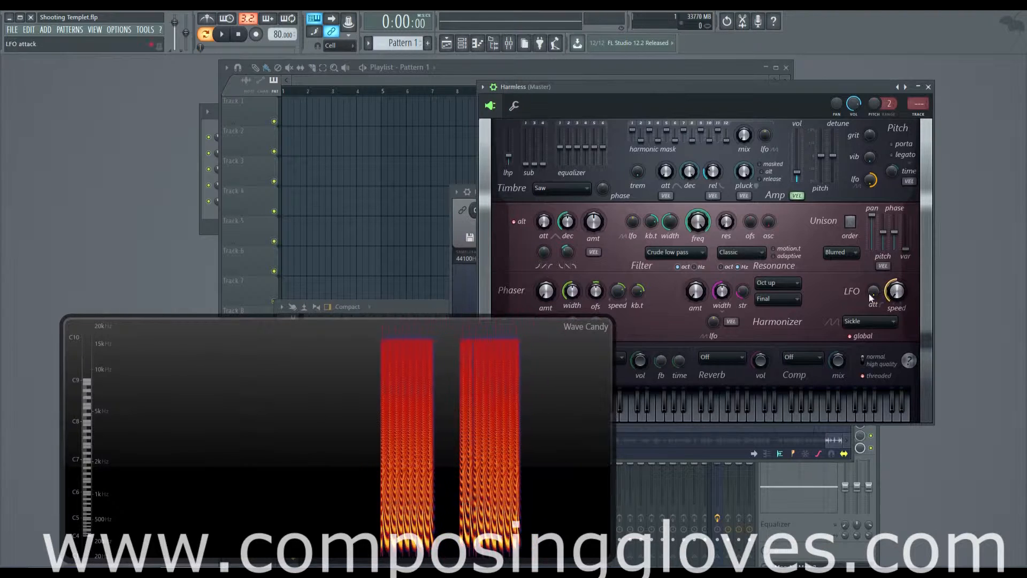
Switch the LFO shape to Sine and test different LFO attack amounts on held notes
{"action": "left_click_drag", "start_coordinate": [873, 291], "coordinate": [873, 188]}
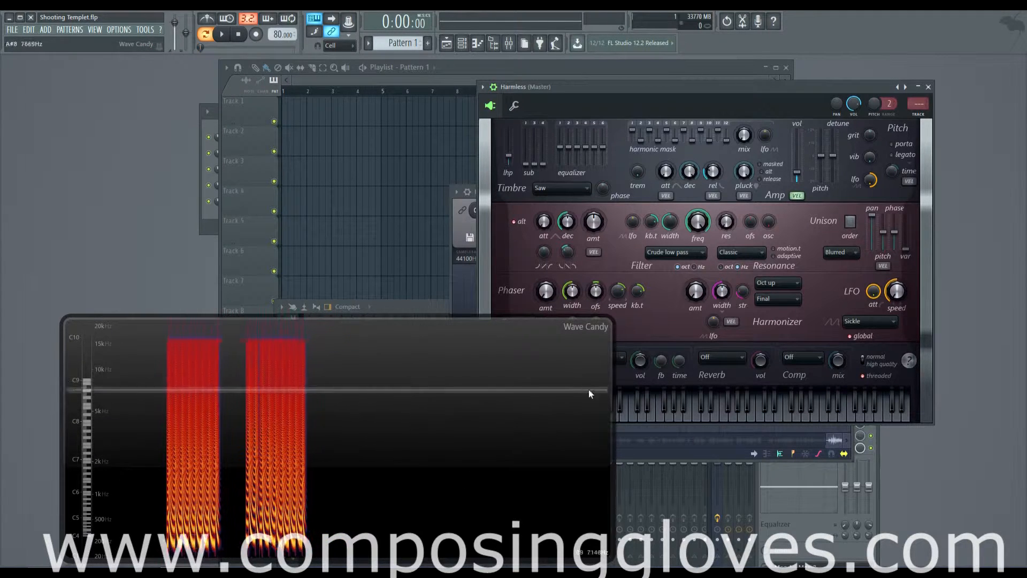
{"action": "left_click", "coordinate": [869, 321]}
{"action": "left_click", "coordinate": [871, 334]}
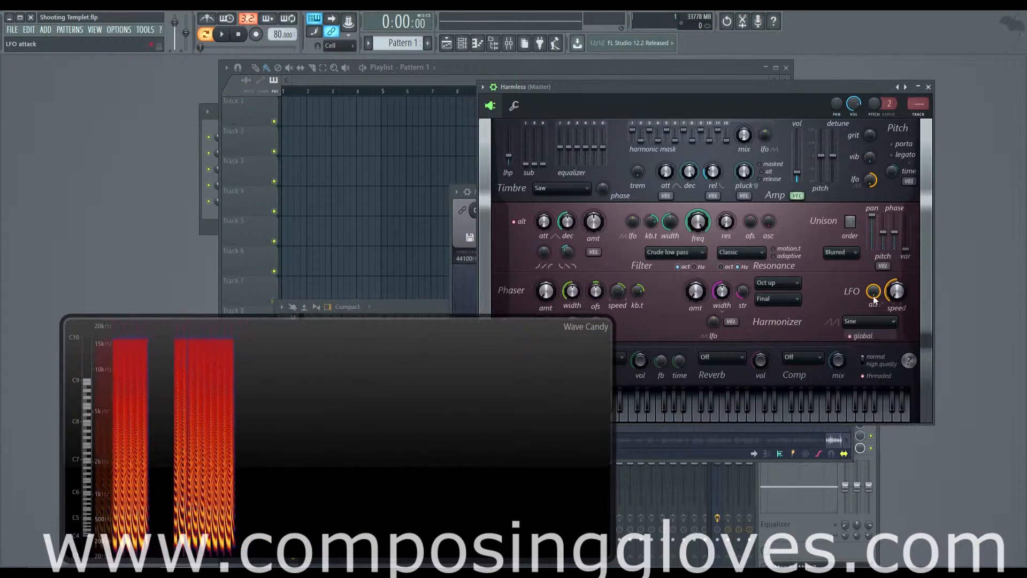
{"action": "left_click_drag", "start_coordinate": [873, 293], "coordinate": [873, 353]}
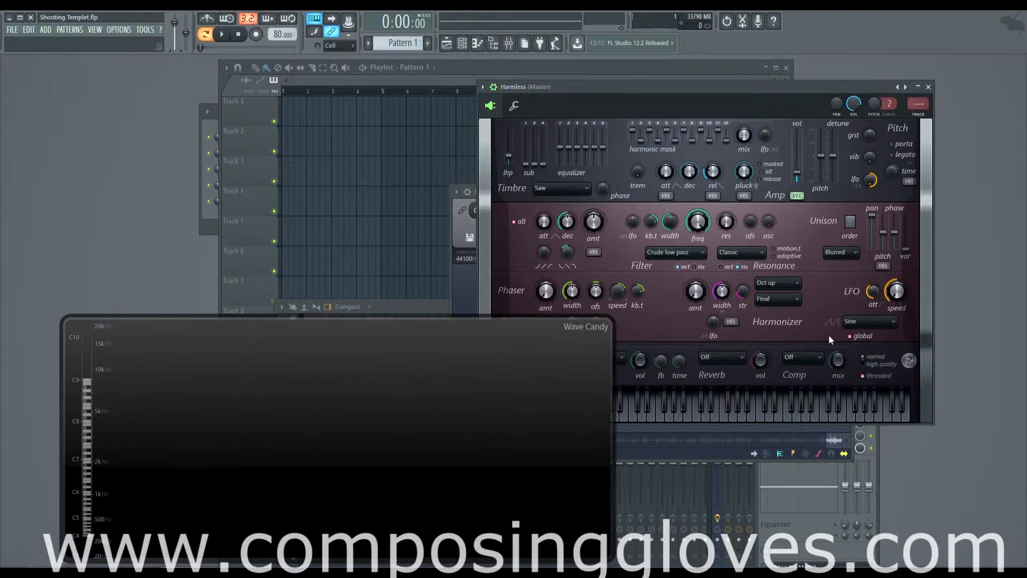
{"action": "key", "text": "v"}
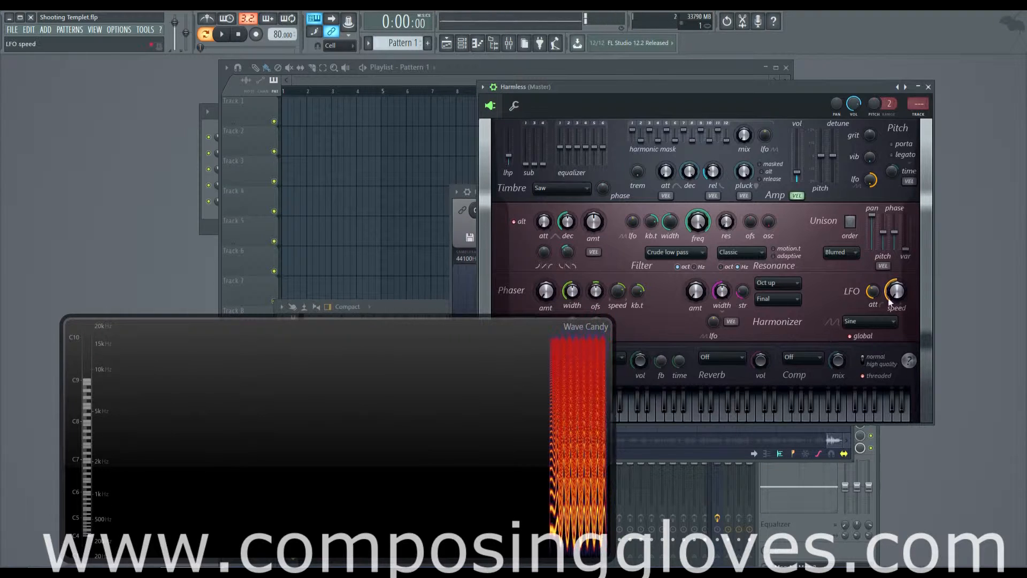
{"action": "key", "text": "v"}
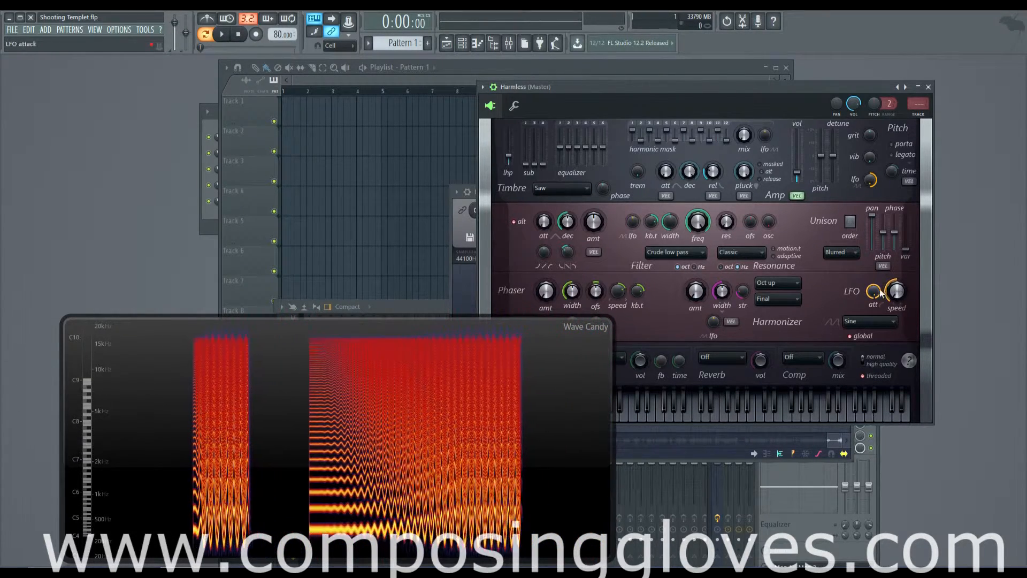
{"action": "left_click_drag", "start_coordinate": [874, 292], "coordinate": [873, 332]}
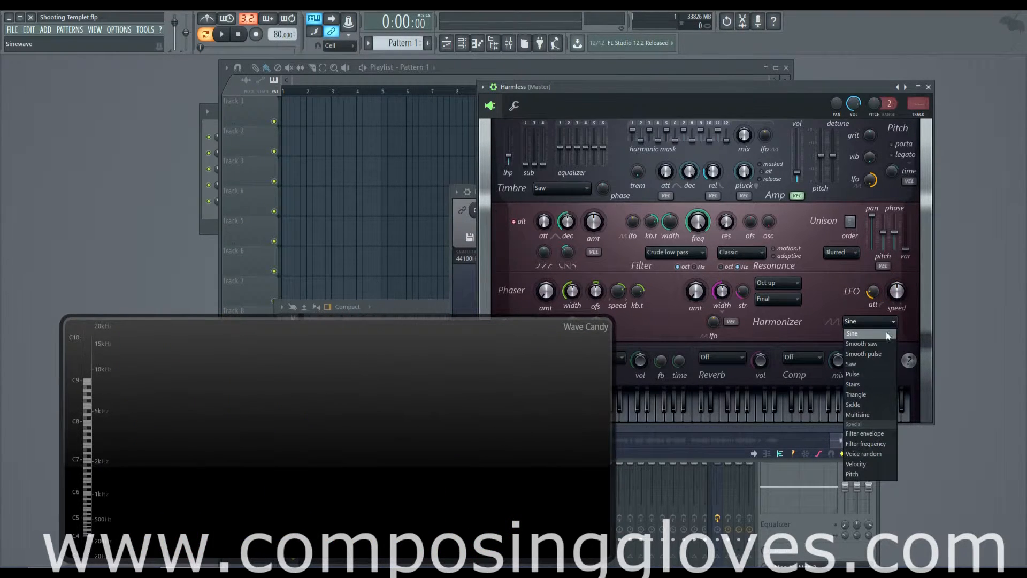
Set the LFO source to Filter envelope
{"action": "left_click", "coordinate": [890, 436]}
{"action": "left_click", "coordinate": [872, 434]}
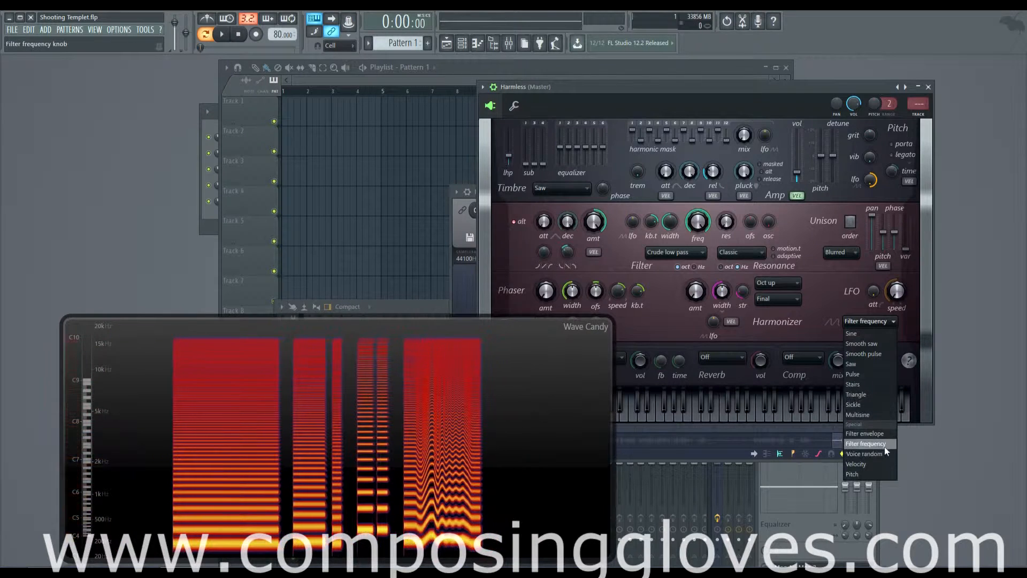
Set the LFO source to Filter frequency and sweep the filter frequency while playing test notes
{"action": "left_click", "coordinate": [885, 447]}
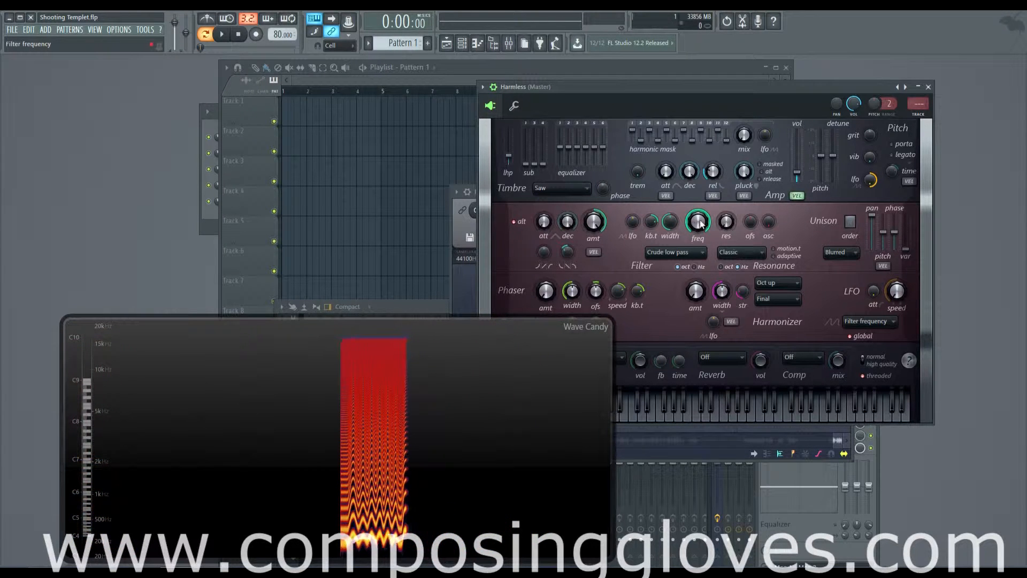
{"action": "key", "text": "v"}
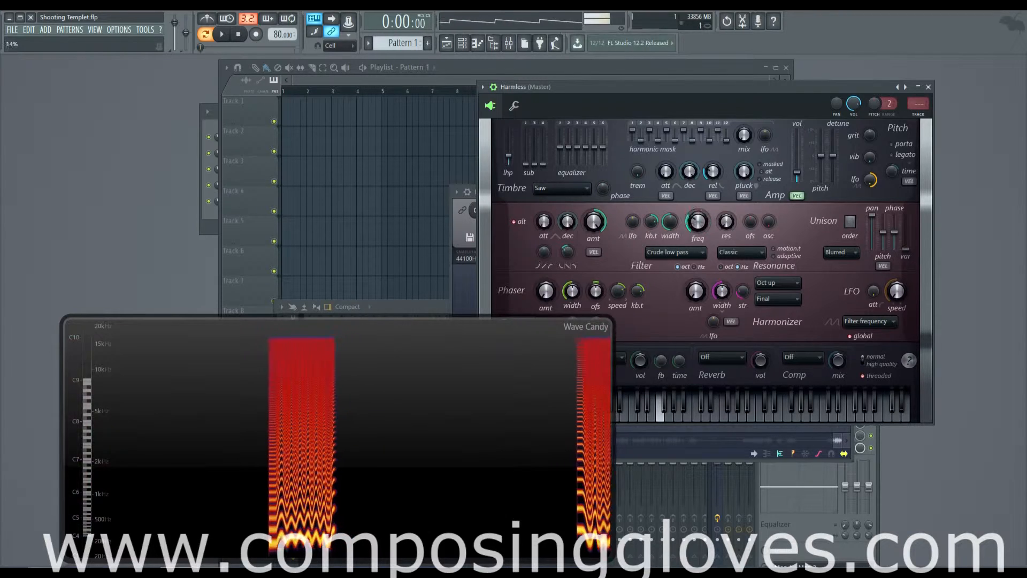
{"action": "key", "text": "c"}
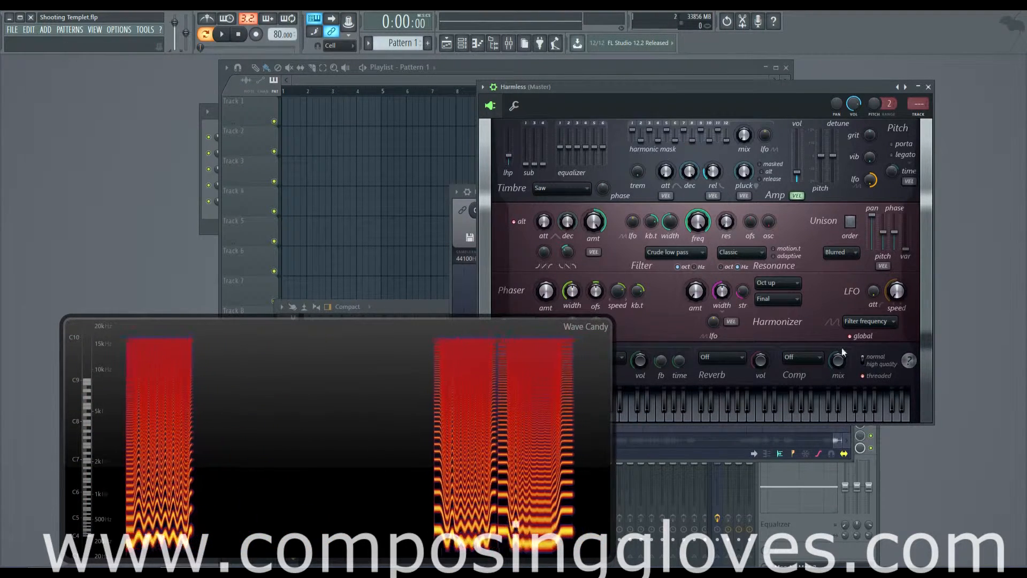
Set the LFO source to Voice random and play test notes with the LFO modulating pitch
{"action": "left_click", "coordinate": [885, 324]}
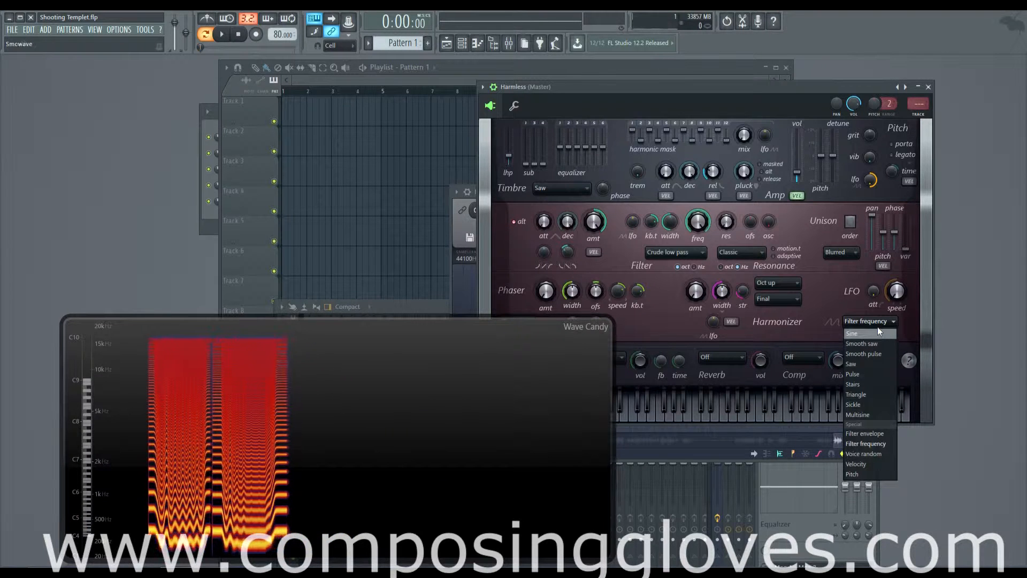
{"action": "left_click", "coordinate": [882, 454]}
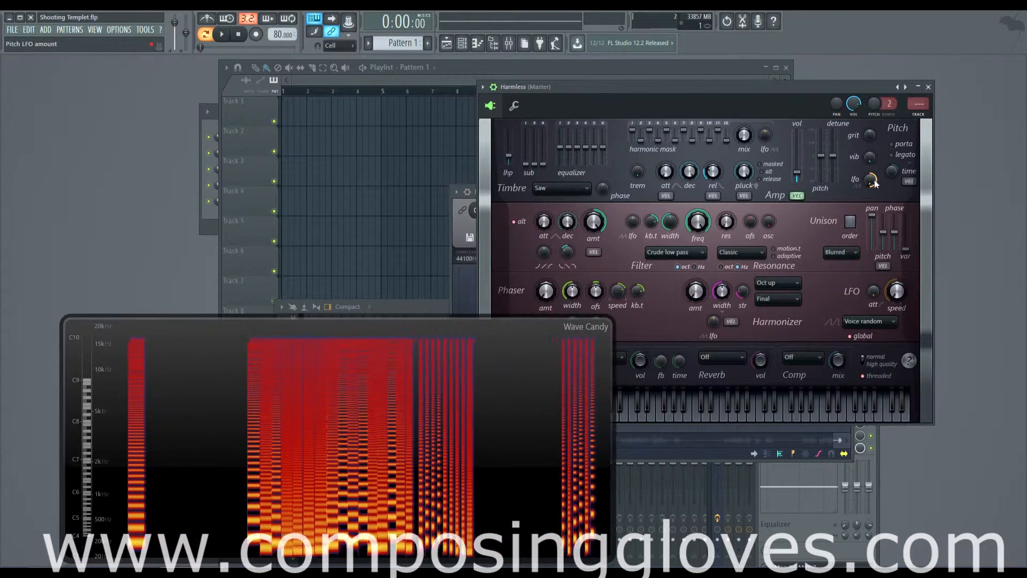
{"action": "mouse_move", "coordinate": [870, 180]}
{"action": "left_mouse_down"}
{"action": "mouse_move", "coordinate": [871, 241]}
{"action": "mouse_move", "coordinate": [871, 180]}
{"action": "left_mouse_up"}
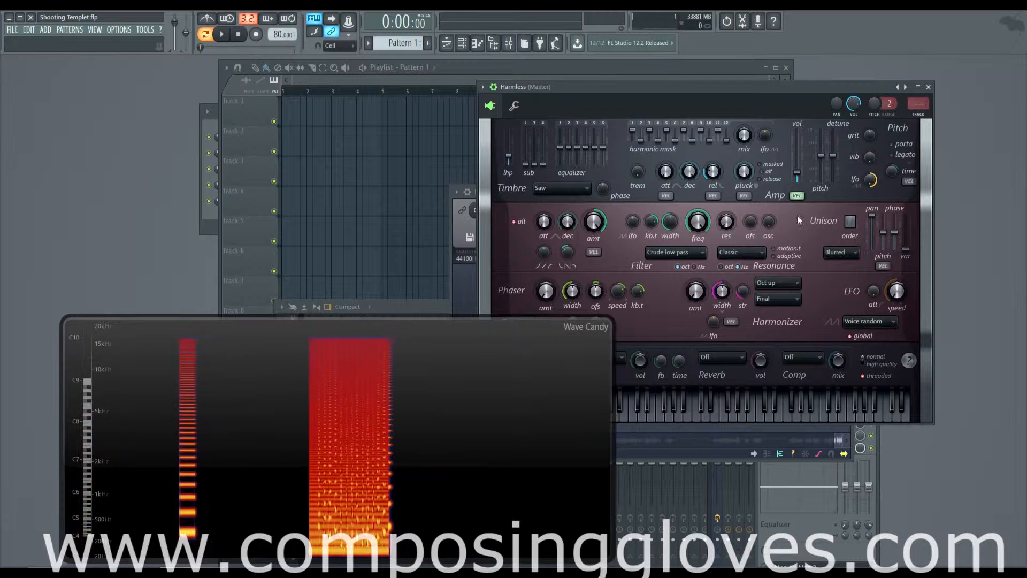
Turn the pitch LFO amount down to zero and play repeated notes with the Voice random LFO modulating the phaser
{"action": "left_click_drag", "start_coordinate": [871, 180], "coordinate": [870, 217]}
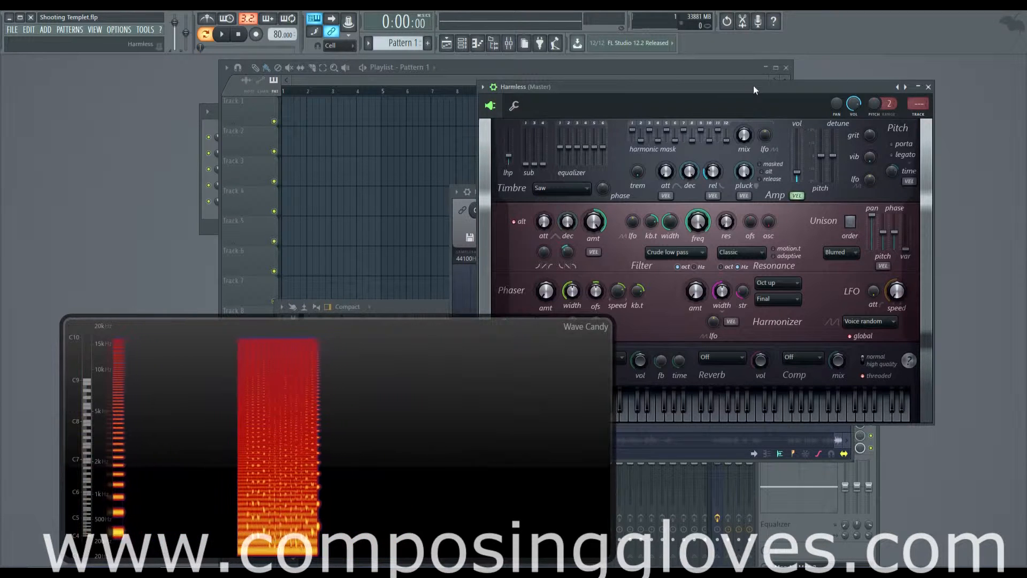
{"action": "left_click_drag", "start_coordinate": [753, 85], "coordinate": [897, 51]}
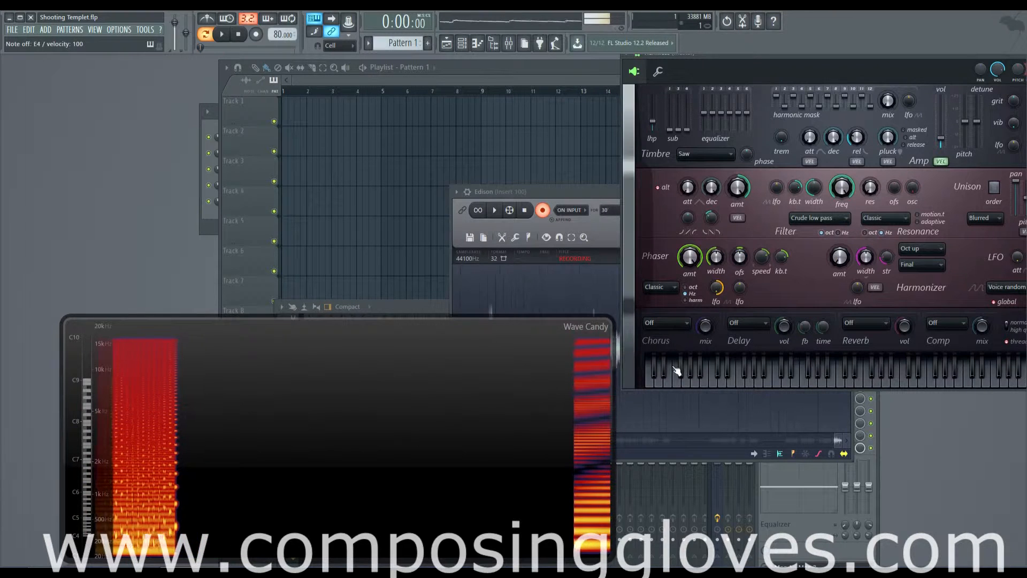
{"action": "key", "text": "c"}
{"action": "key", "text": "c"}
{"action": "key", "text": "c"}
{"action": "key", "text": "c"}
{"action": "key", "text": "c"}
{"action": "key", "text": "c"}
{"action": "key", "text": "e"}
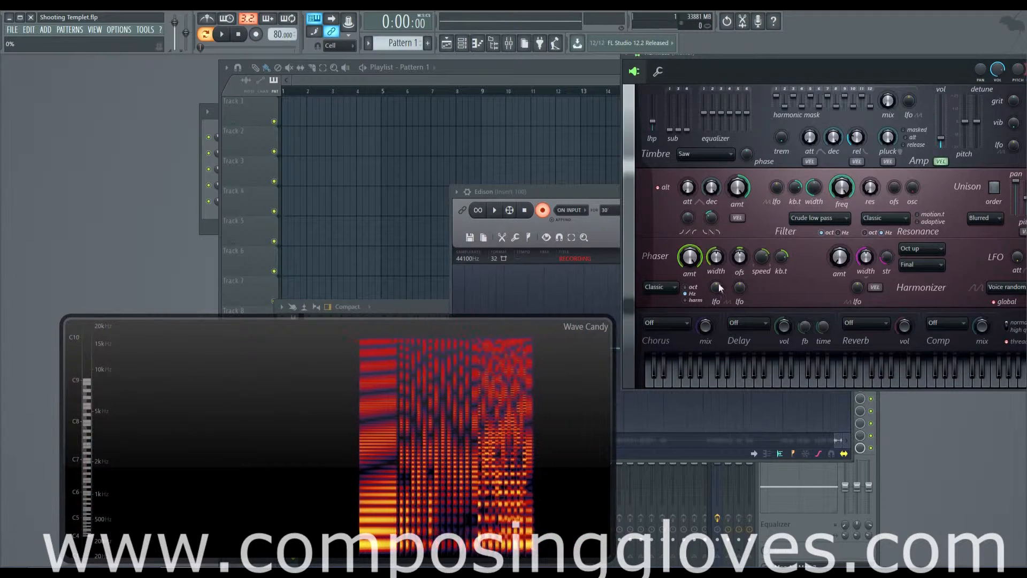
Set the pitch LFO amount to 100% and the LFO source to Velocity, playing notes at different velocities
{"action": "left_click_drag", "start_coordinate": [755, 59], "coordinate": [589, 82]}
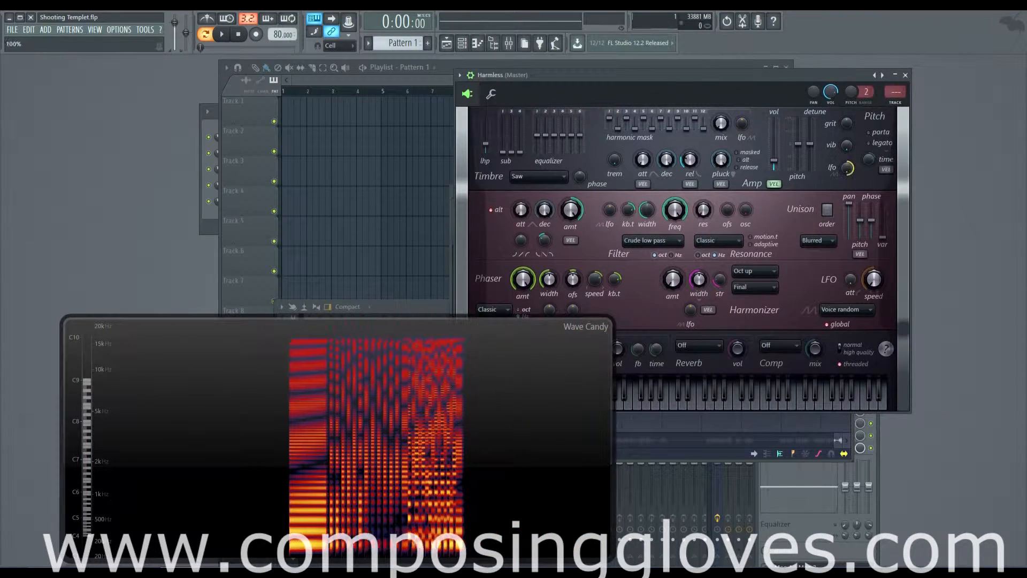
{"action": "left_click", "coordinate": [850, 312]}
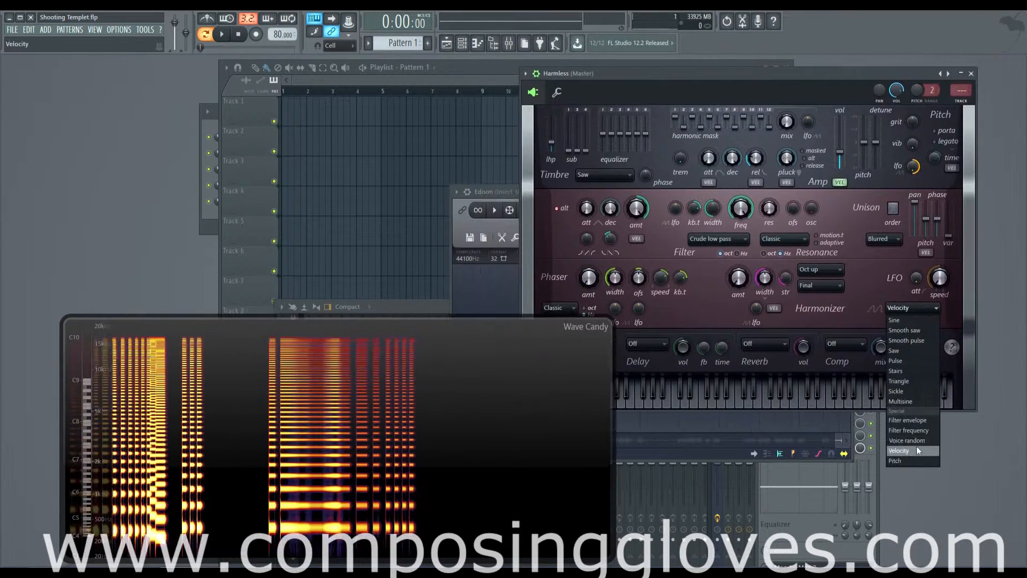
{"action": "left_click", "coordinate": [917, 449]}
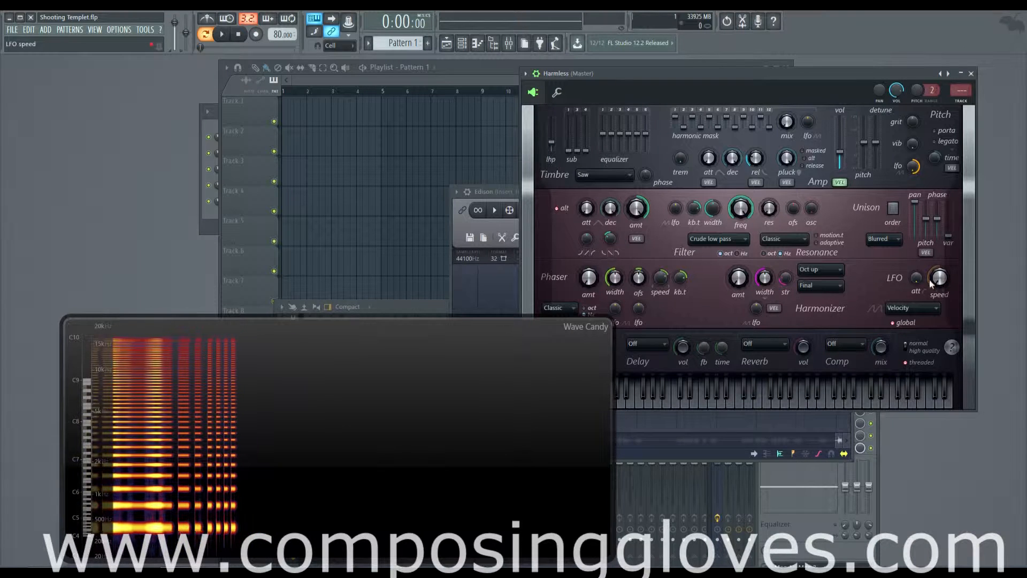
{"action": "left_click", "coordinate": [797, 408]}
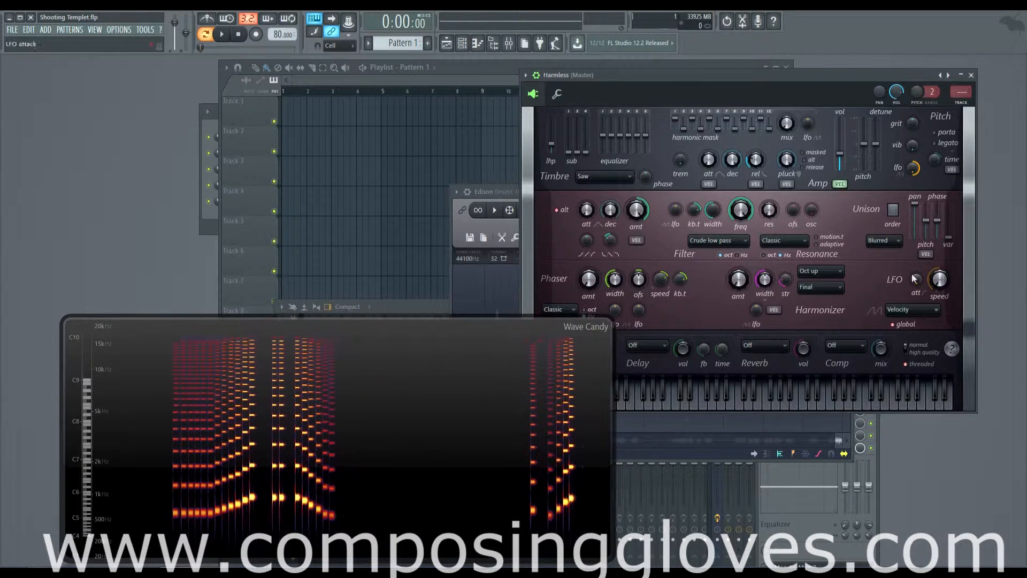
{"action": "left_click", "coordinate": [760, 419]}
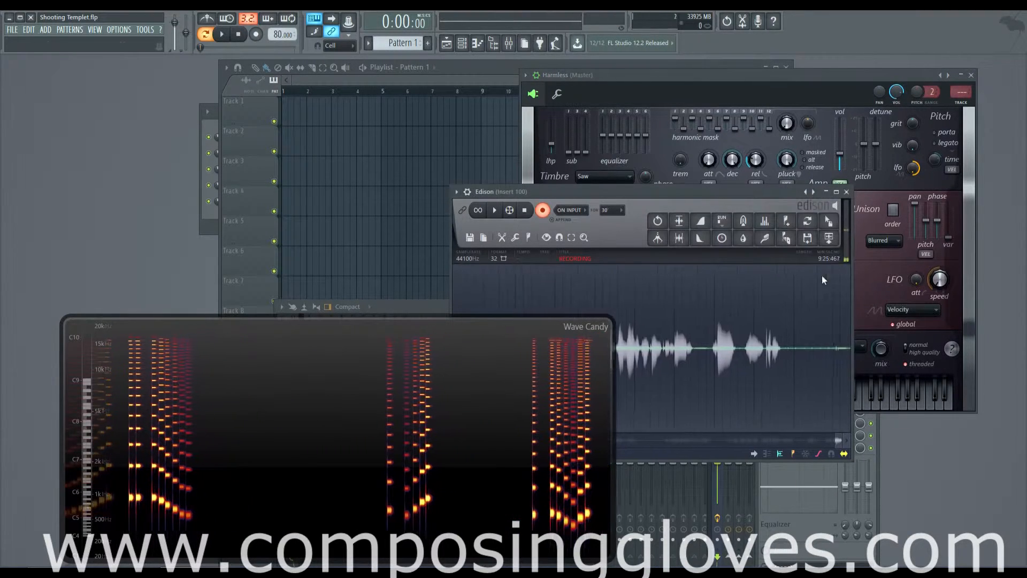
Set the LFO source to Pitch and play test notes at different LFO speeds
{"action": "left_click", "coordinate": [786, 77]}
{"action": "left_click", "coordinate": [911, 310]}
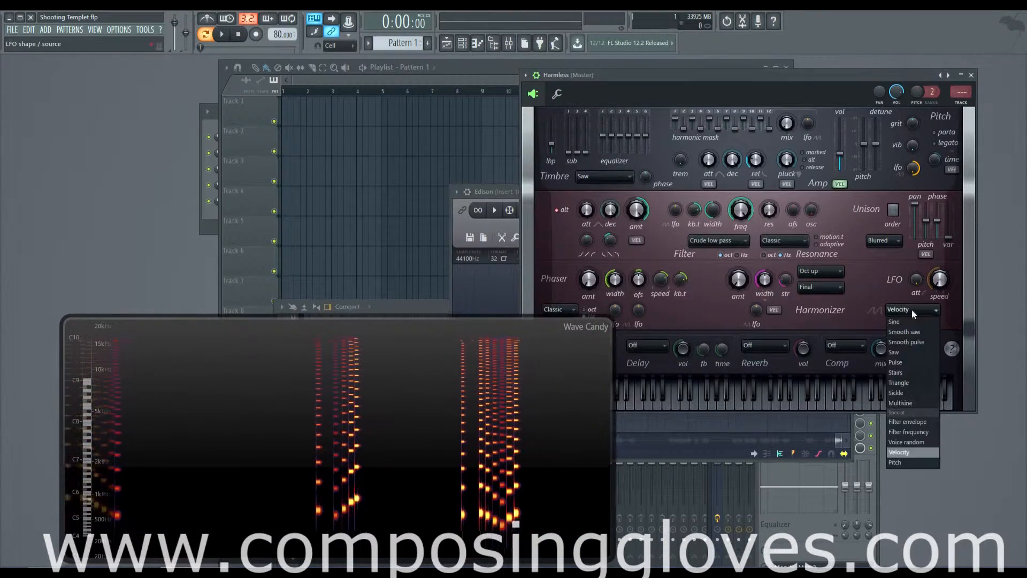
{"action": "left_click", "coordinate": [933, 460]}
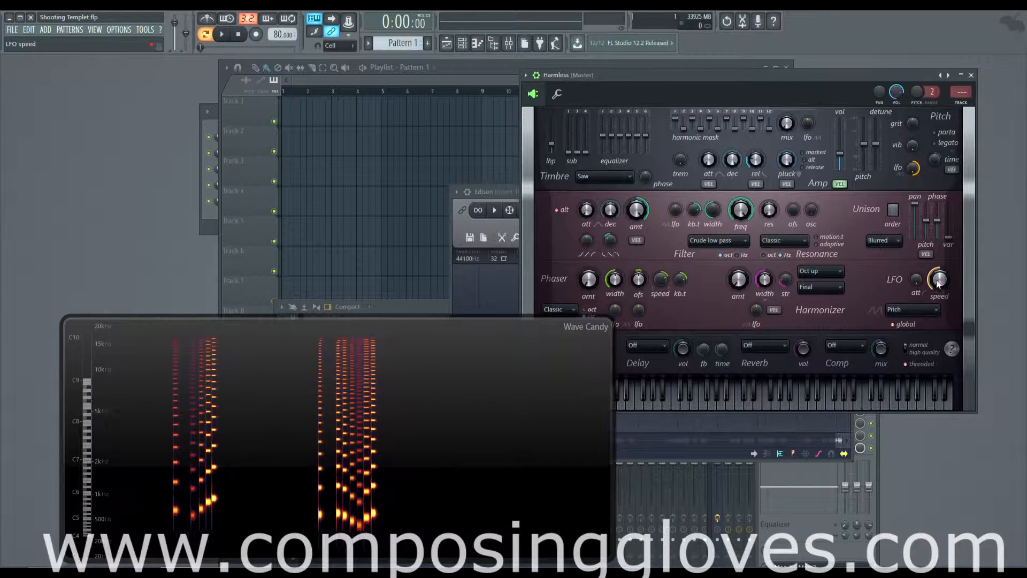
{"action": "key", "text": "v"}
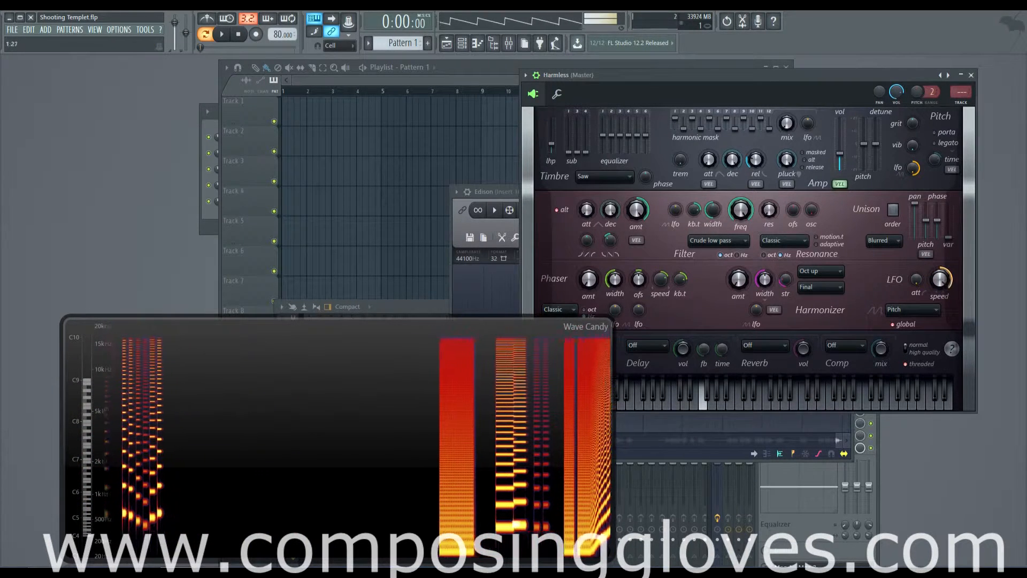
{"action": "left_click_drag", "start_coordinate": [944, 286], "coordinate": [943, 316]}
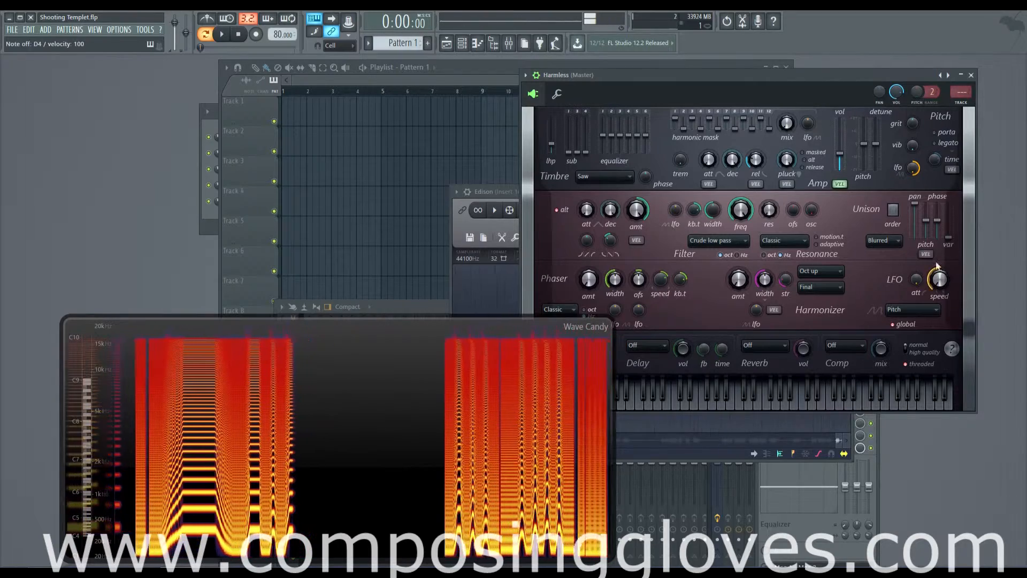
Open the piano roll for the Harmless channel and draw a one-bar C5 note at bar 1
{"action": "left_click", "coordinate": [208, 111]}
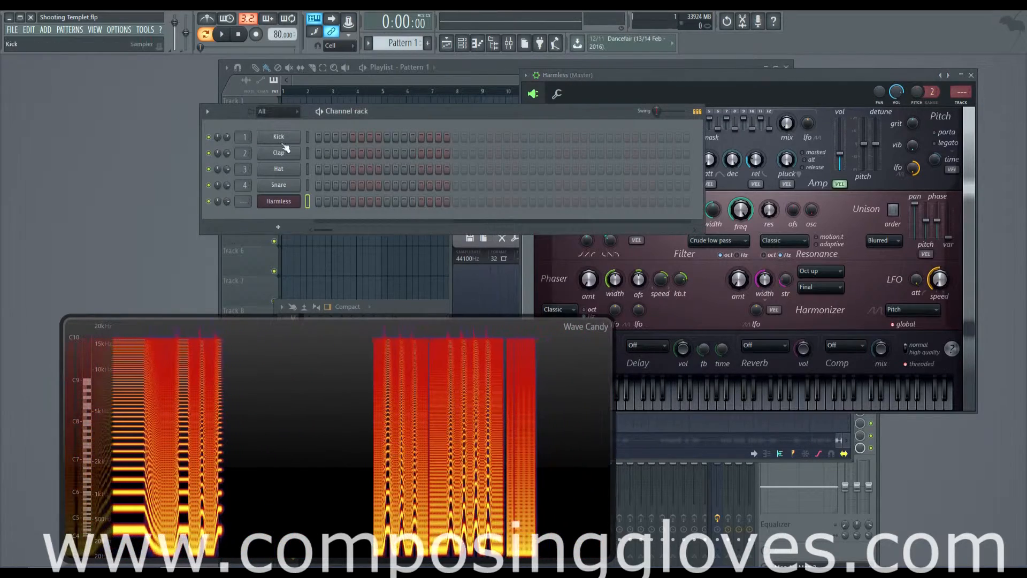
{"action": "right_click", "coordinate": [284, 195]}
{"action": "left_click", "coordinate": [346, 199]}
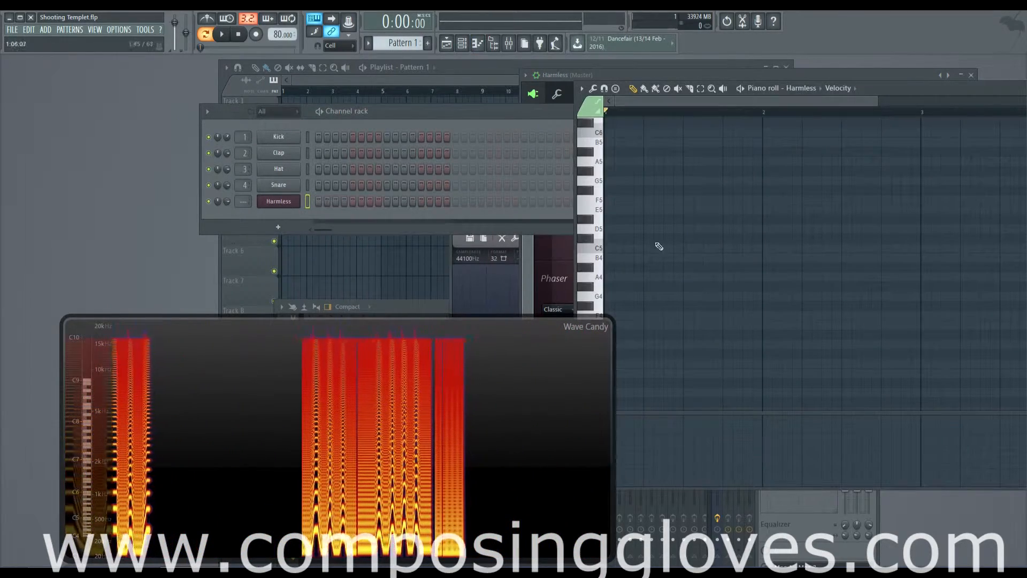
{"action": "left_click", "coordinate": [607, 248]}
{"action": "left_click_drag", "start_coordinate": [612, 248], "coordinate": [765, 258]}
{"action": "scroll", "coordinate": [647, 289], "scroll_direction": "down", "scroll_amount": 6}
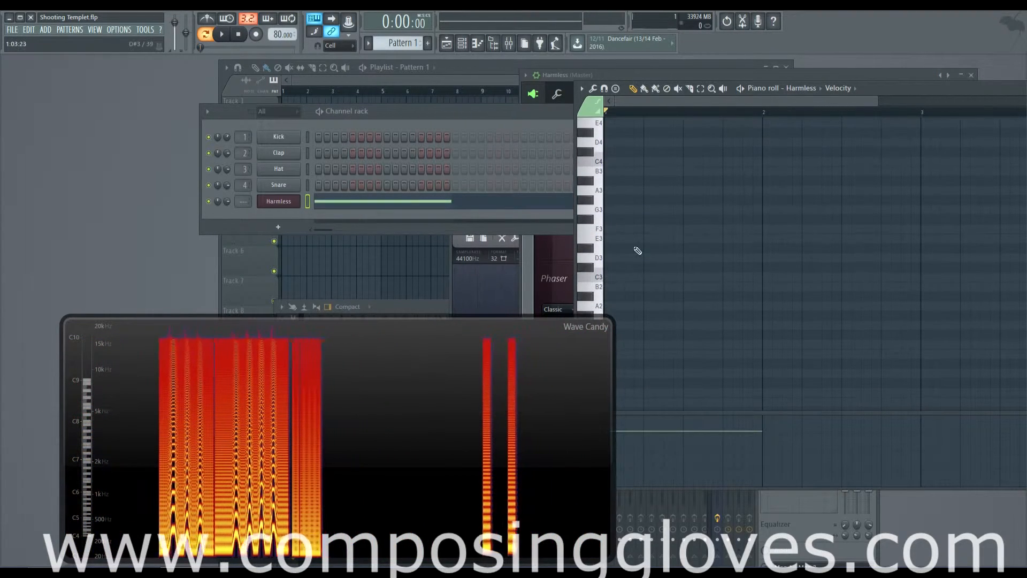
{"action": "scroll", "coordinate": [639, 265], "scroll_direction": "up", "scroll_amount": 5}
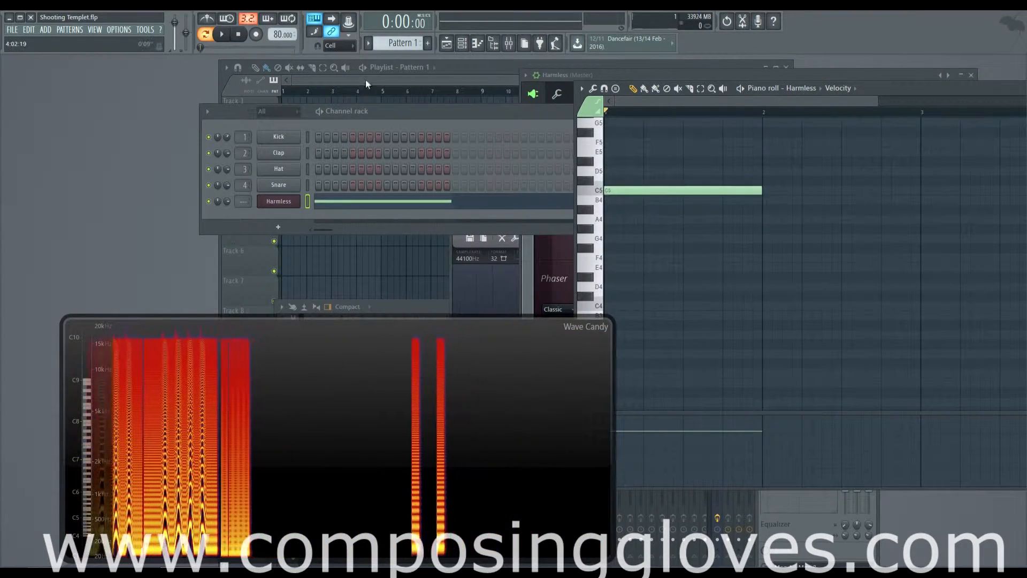
Shorten the C5 note to one beat and add three more one-beat C5 notes to fill the bar
{"action": "left_click_drag", "start_coordinate": [761, 191], "coordinate": [640, 201]}
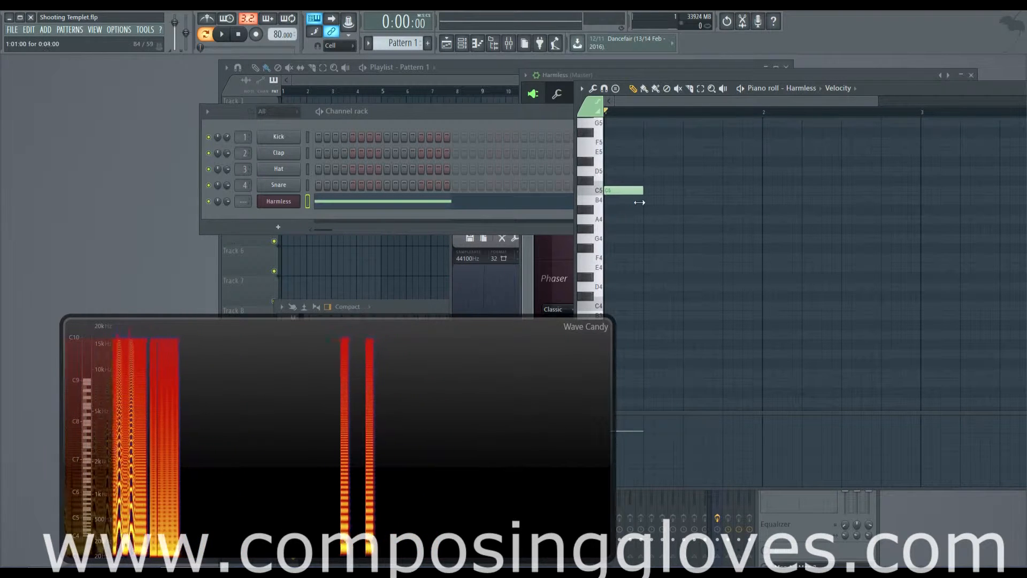
{"action": "left_click", "coordinate": [653, 187]}
{"action": "left_click", "coordinate": [696, 189]}
{"action": "mouse_move", "coordinate": [705, 188]}
{"action": "left_mouse_down"}
{"action": "mouse_move", "coordinate": [685, 190]}
{"action": "mouse_move", "coordinate": [700, 190]}
{"action": "left_mouse_up"}
{"action": "left_click", "coordinate": [728, 188]}
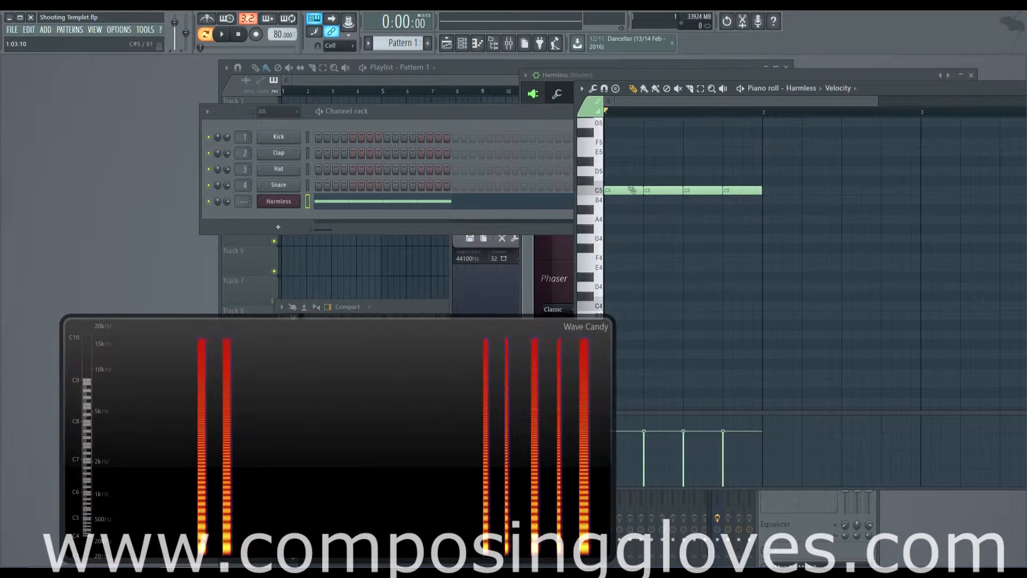
Transpose all four notes up to C6, set the tempo to 120 and audition the pattern
{"action": "key", "text": "ctrl+a"}
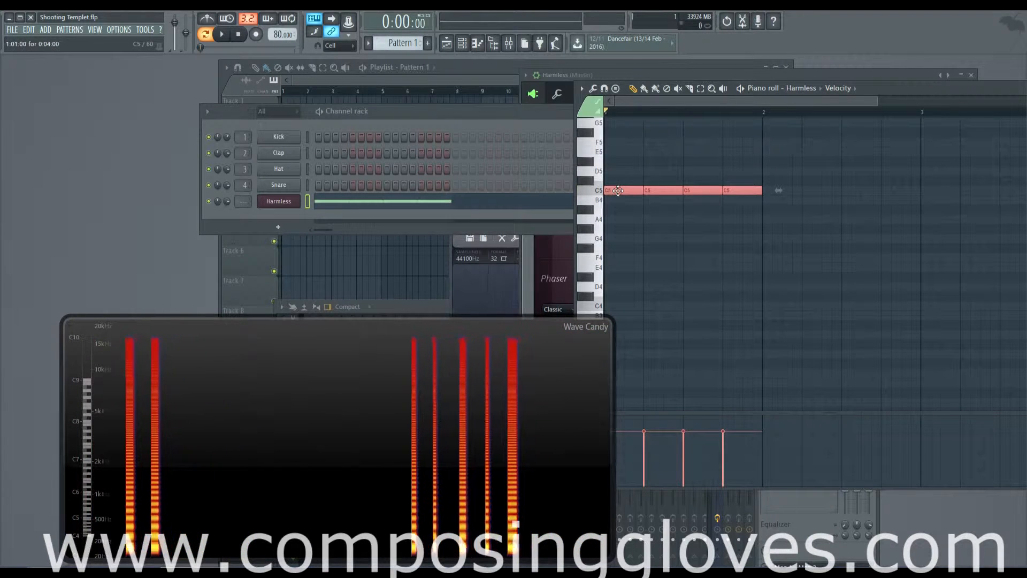
{"action": "left_click_drag", "start_coordinate": [611, 190], "coordinate": [609, 222]}
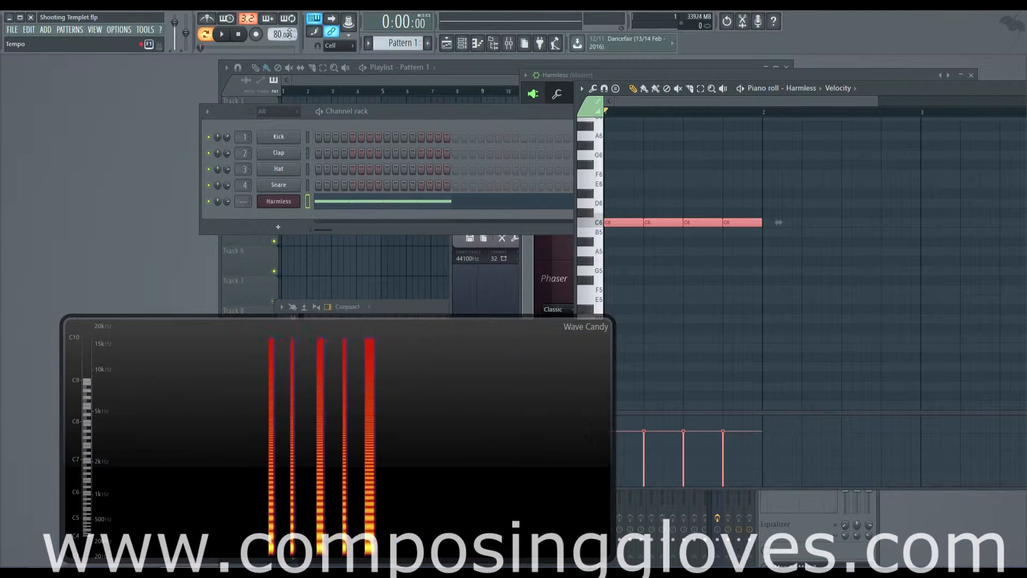
{"action": "left_click", "coordinate": [221, 34]}
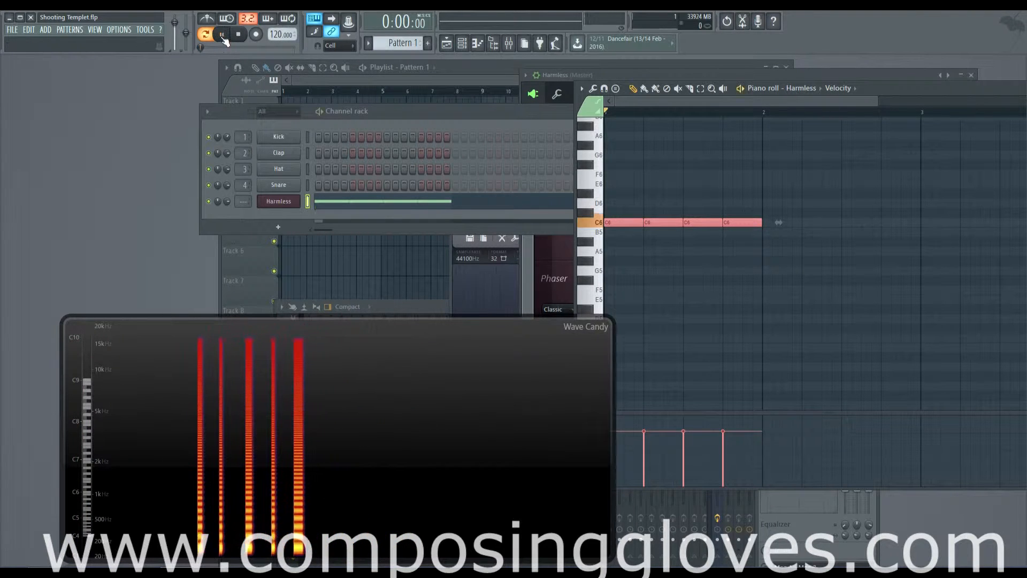
{"action": "left_click", "coordinate": [222, 34]}
Set Harmless's LFO source to Filter envelope and play the pattern from the start
{"action": "left_click", "coordinate": [279, 202]}
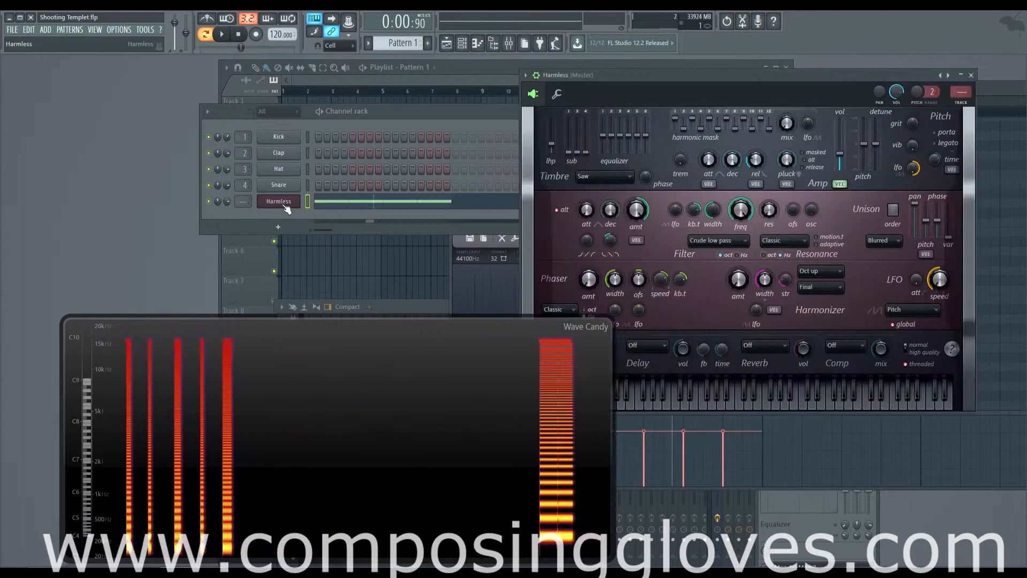
{"action": "left_click", "coordinate": [912, 309]}
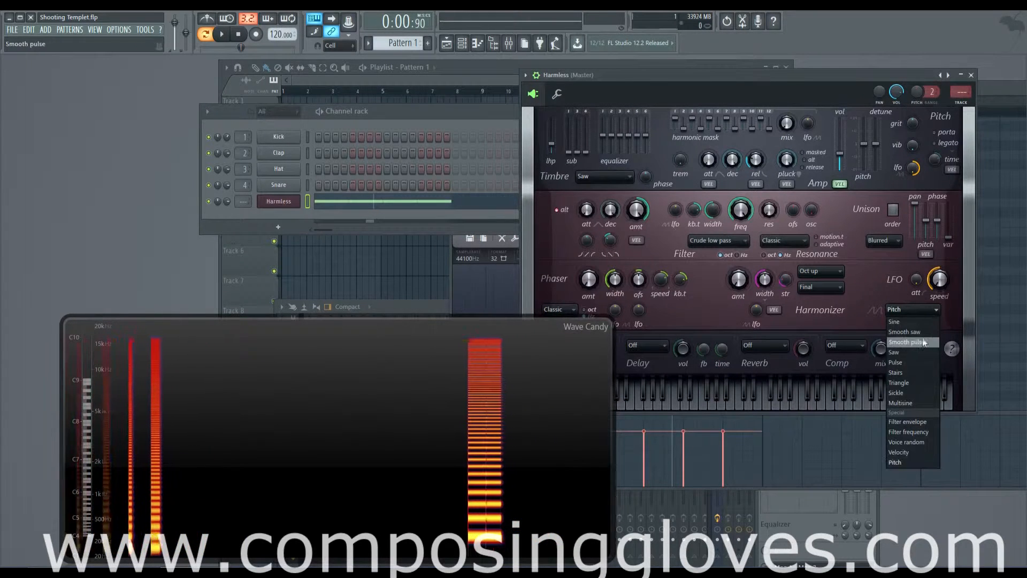
{"action": "left_click", "coordinate": [929, 422]}
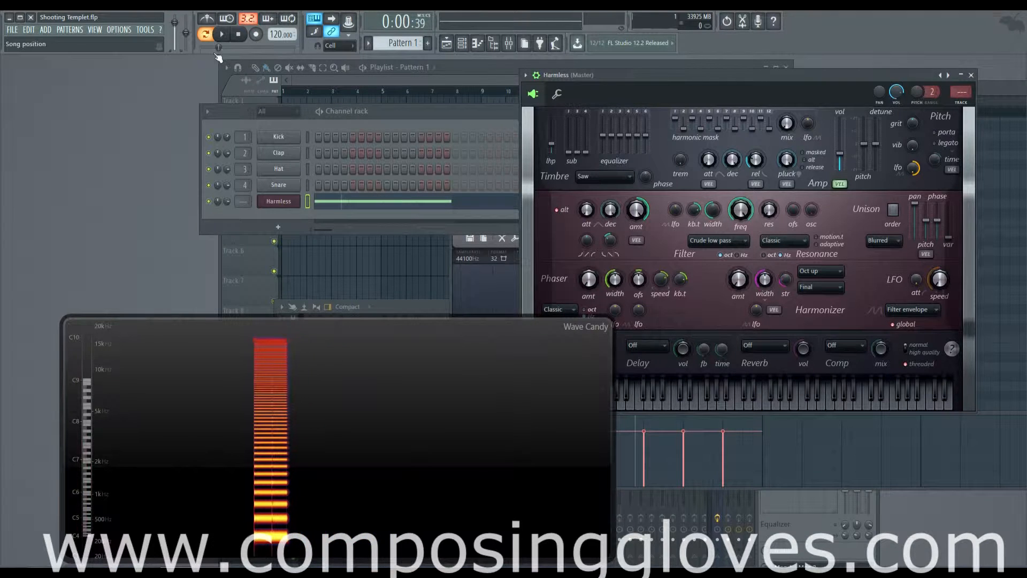
{"action": "left_click_drag", "start_coordinate": [204, 48], "coordinate": [200, 48]}
{"action": "key", "text": "space"}
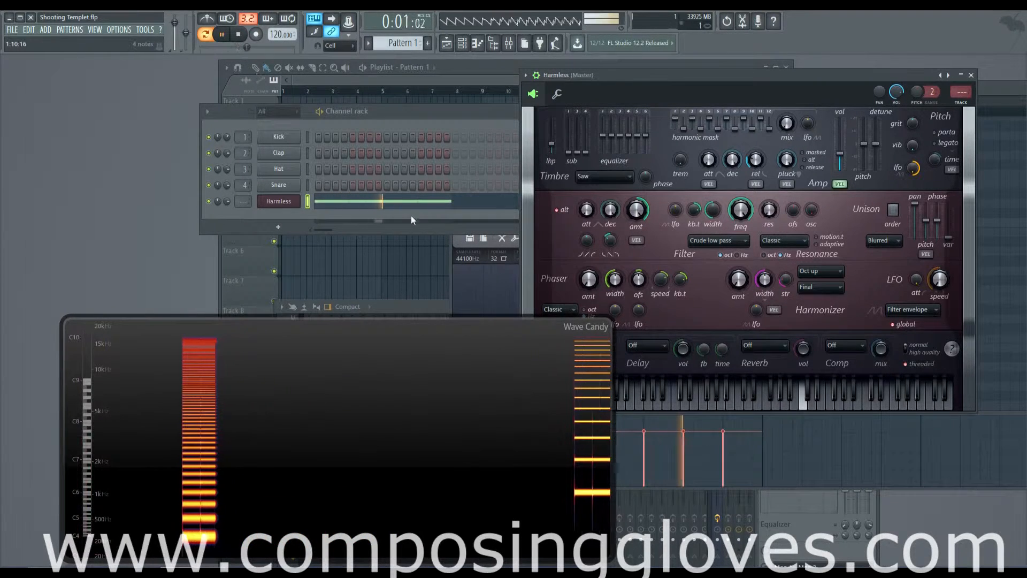
{"action": "key", "text": "space"}
Adjust the filter envelope attack and replay the pattern several times to compare the pitch modulation
{"action": "left_click_drag", "start_coordinate": [596, 220], "coordinate": [585, 206]}
{"action": "key", "text": "space"}
{"action": "key", "text": "space"}
{"action": "key", "text": "space"}
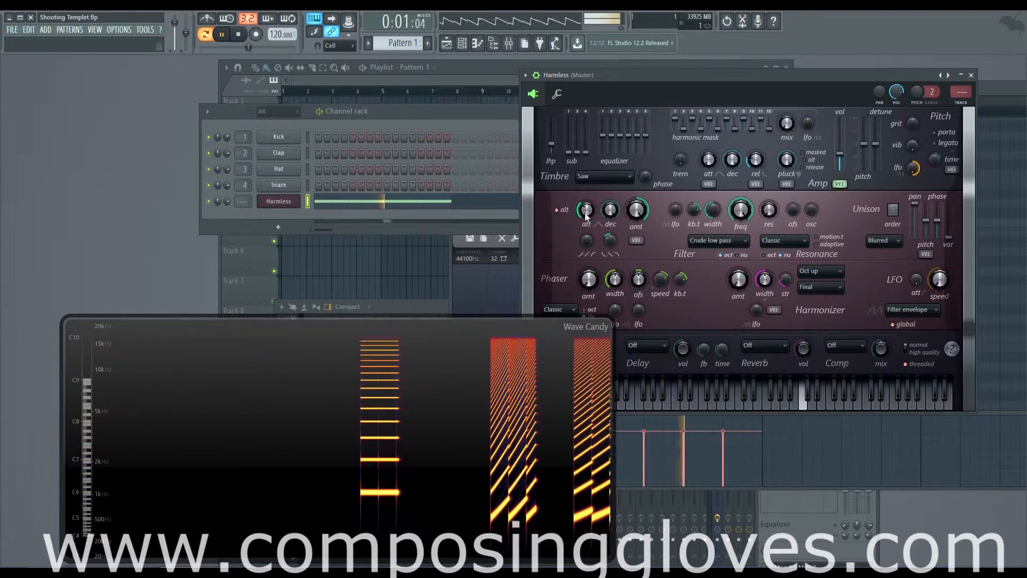
{"action": "key", "text": "space"}
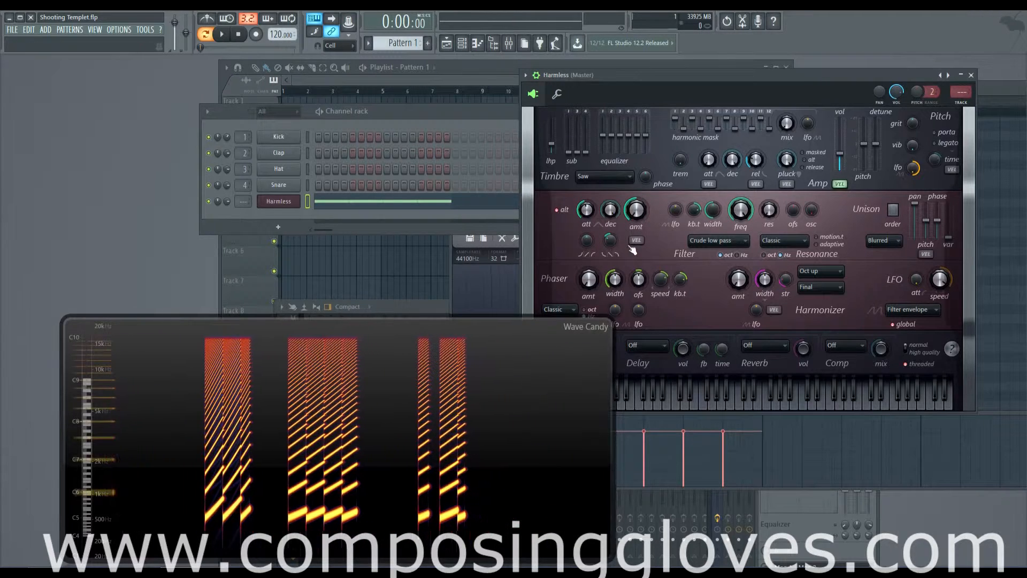
{"action": "key", "text": "space"}
{"action": "key", "text": "space"}
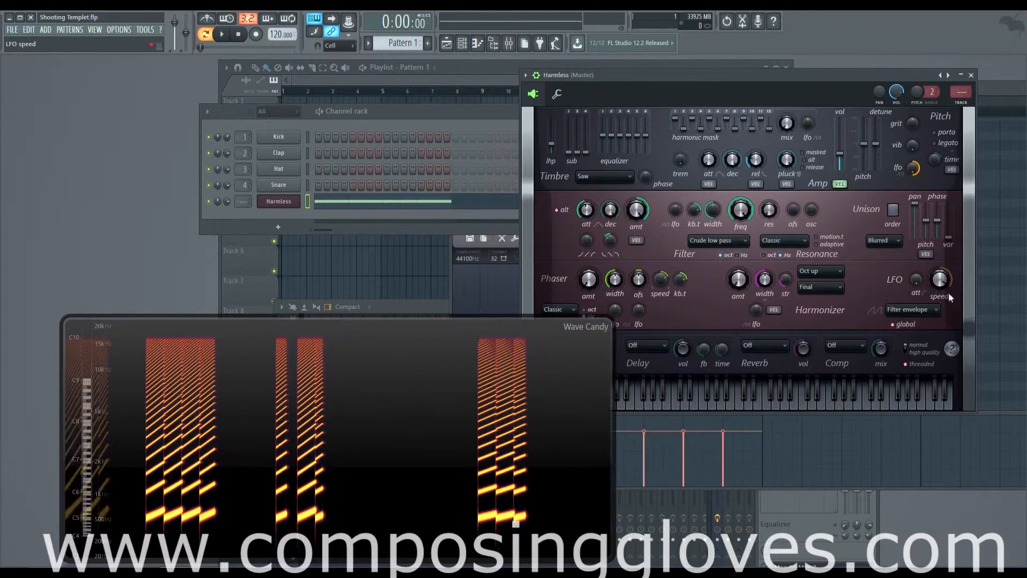
Set the LFO source back to Pitch and place Pattern 1 on Track 1 at bar 1 of the playlist
{"action": "left_click", "coordinate": [922, 310]}
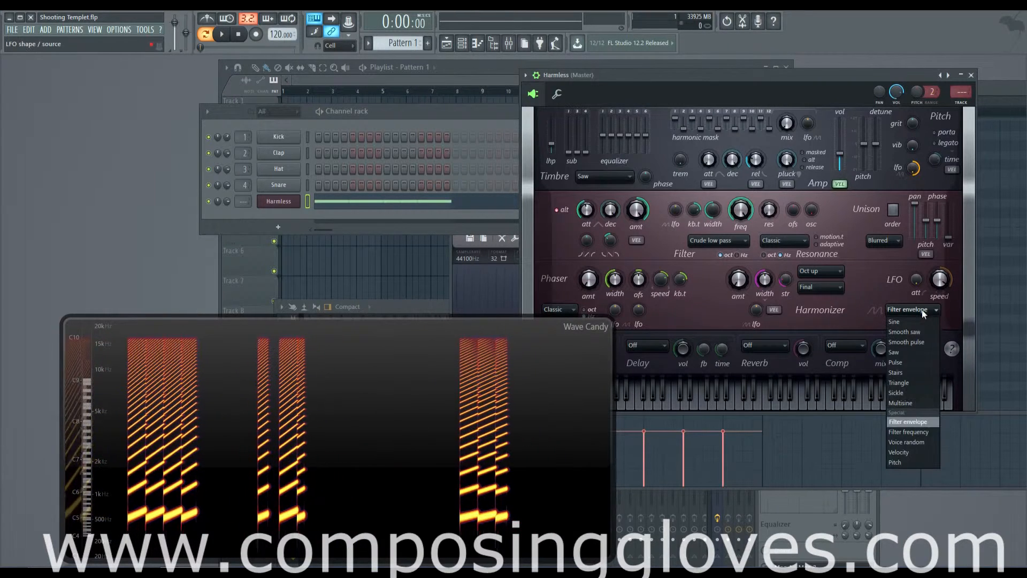
{"action": "left_click", "coordinate": [926, 461]}
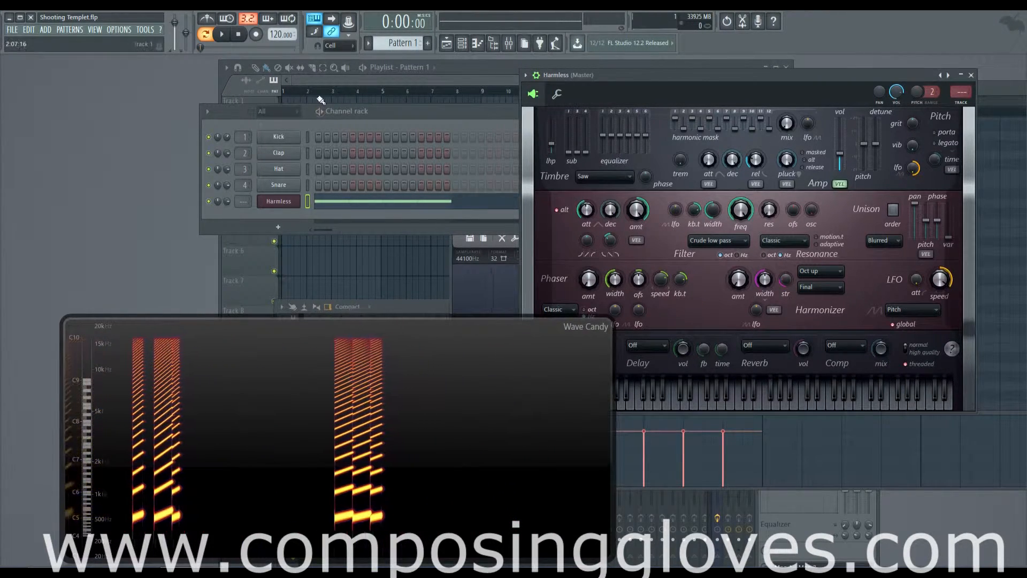
{"action": "key", "text": "F5"}
{"action": "mouse_move", "coordinate": [320, 105]}
{"action": "left_mouse_down"}
{"action": "mouse_move", "coordinate": [246, 94]}
{"action": "mouse_move", "coordinate": [306, 101]}
{"action": "left_mouse_up"}
{"action": "left_click", "coordinate": [284, 91]}
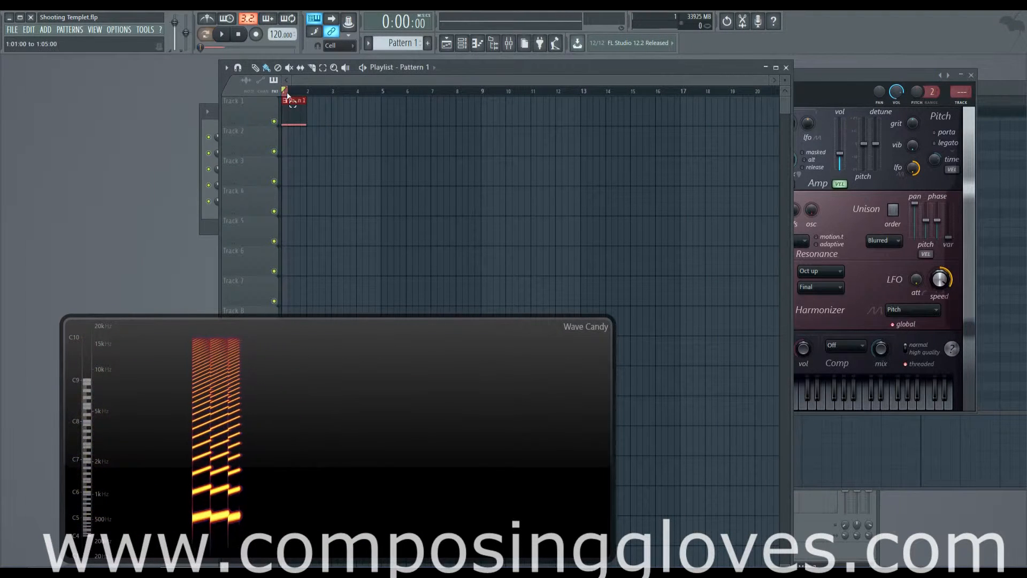
Create an automation clip for Harmless's LFO speed
{"action": "right_click", "coordinate": [938, 284]}
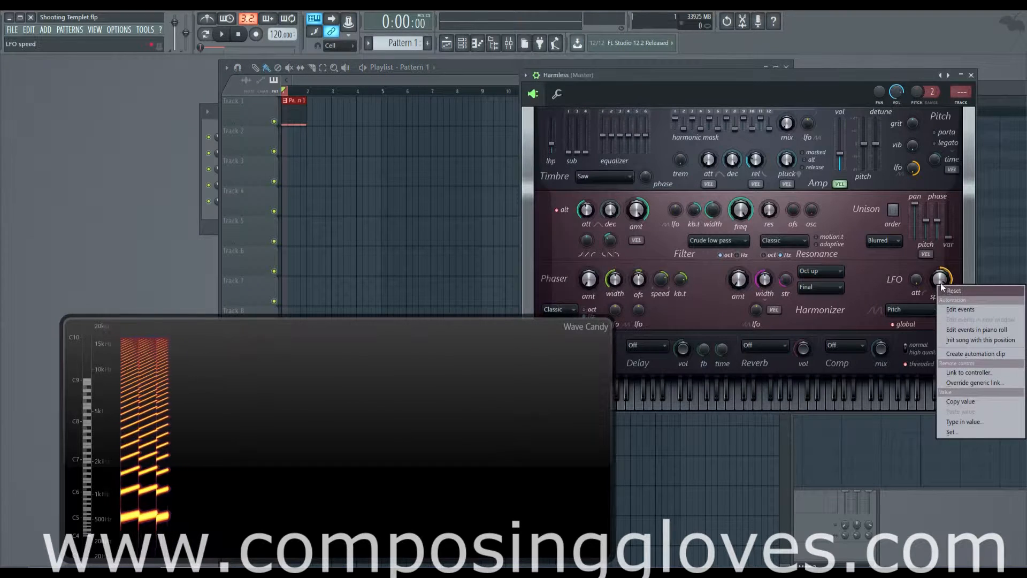
{"action": "left_click", "coordinate": [940, 283]}
{"action": "right_click", "coordinate": [942, 283]}
{"action": "left_click", "coordinate": [942, 282]}
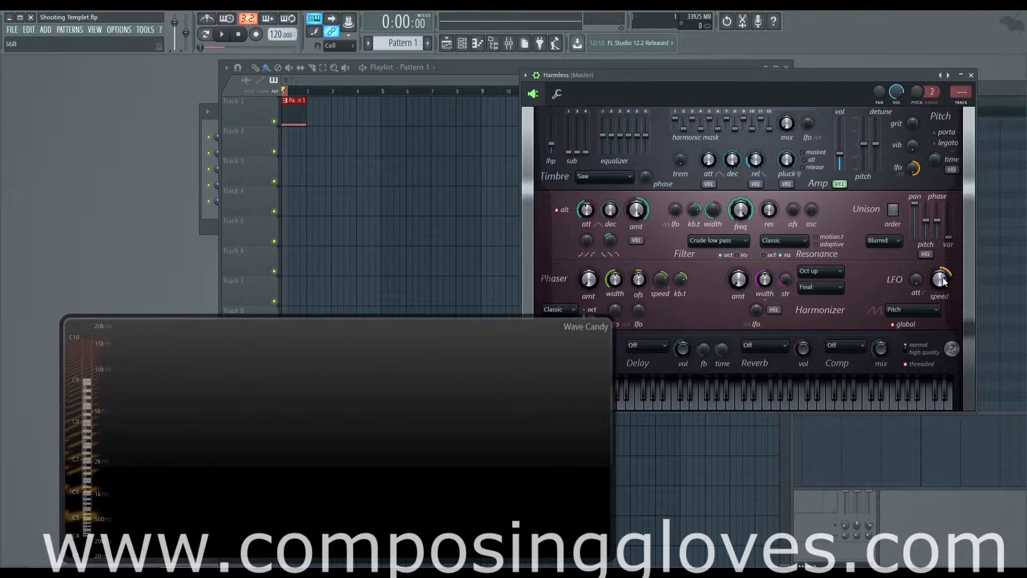
{"action": "right_click", "coordinate": [941, 281]}
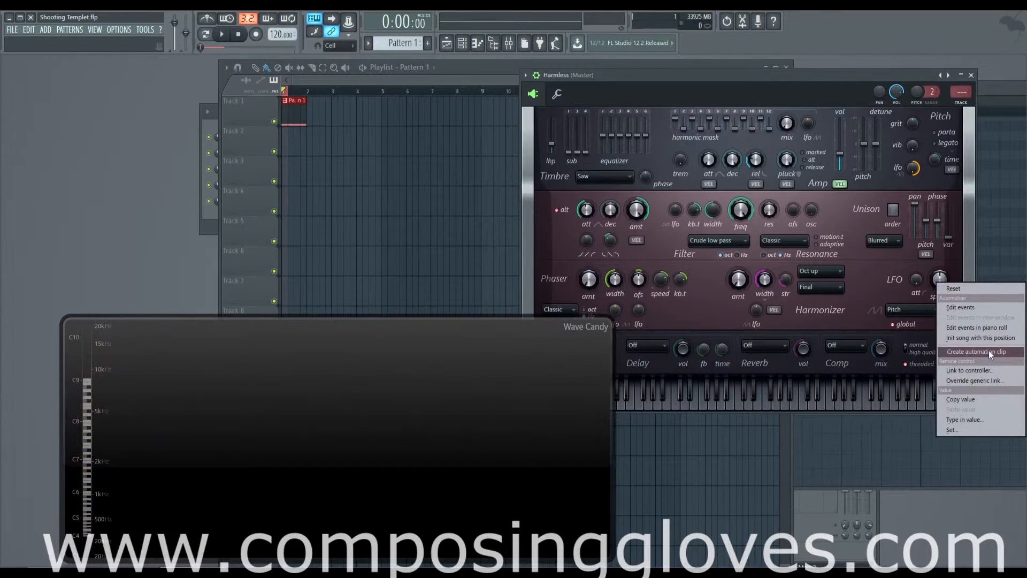
{"action": "left_click", "coordinate": [989, 350]}
Shape the LFO speed clip as a one-beat downward ramp, repeat it four times across bar 1 on Track 2 and play
{"action": "left_click", "coordinate": [387, 80]}
{"action": "scroll", "coordinate": [351, 153], "scroll_direction": "up", "scroll_amount": 5}
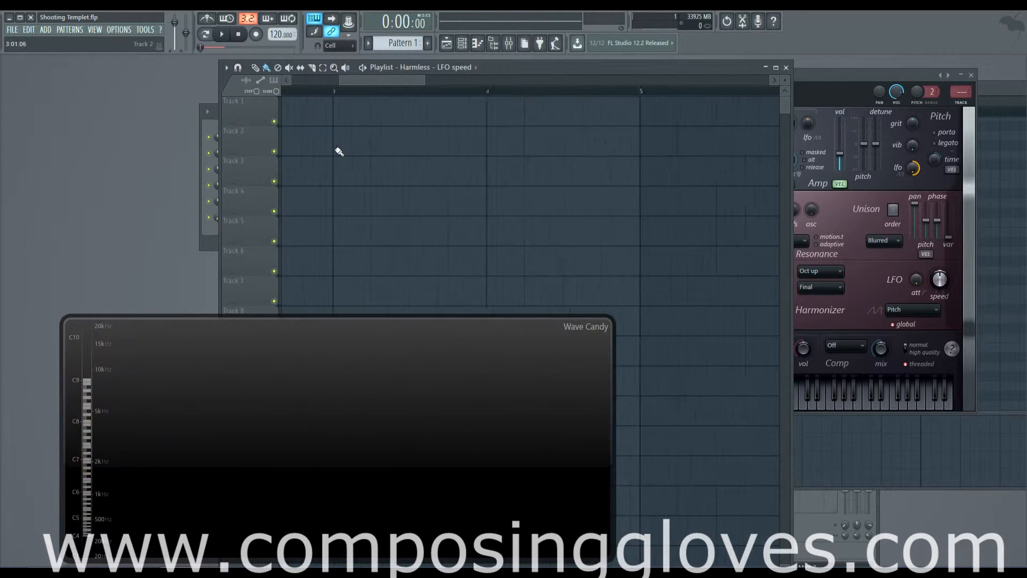
{"action": "left_click_drag", "start_coordinate": [337, 152], "coordinate": [625, 185]}
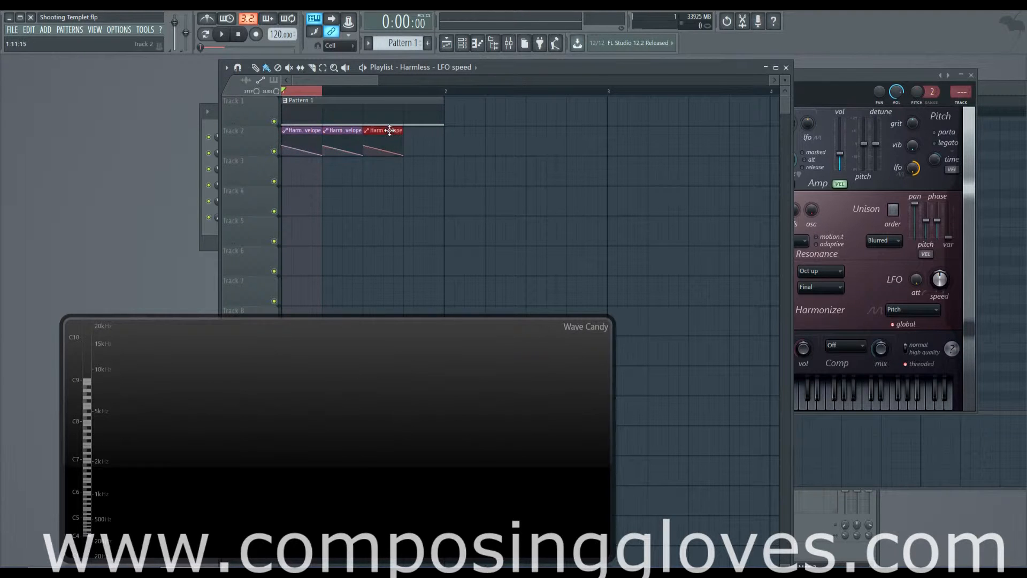
{"action": "key", "text": "space"}
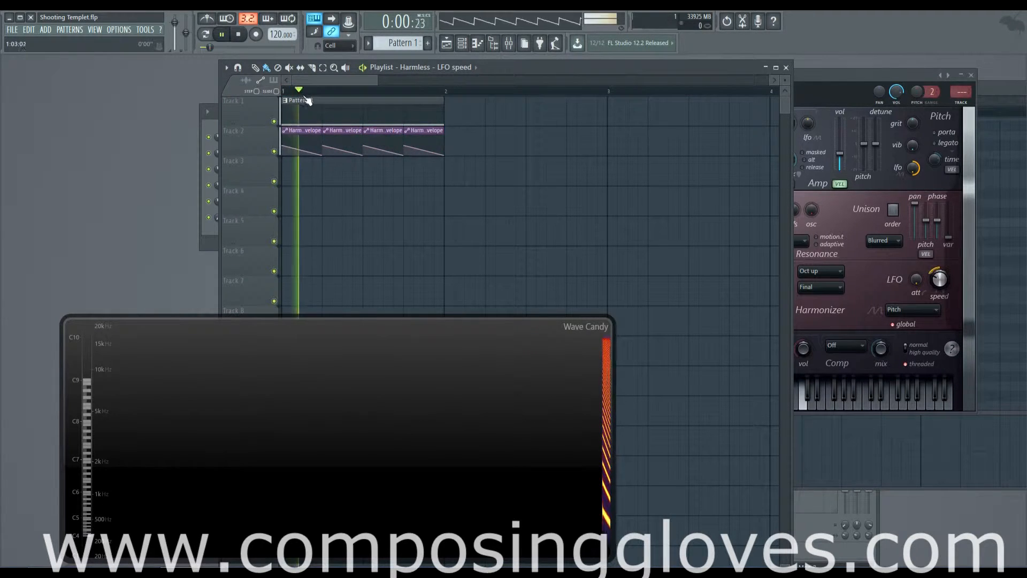
{"action": "key", "text": "space"}
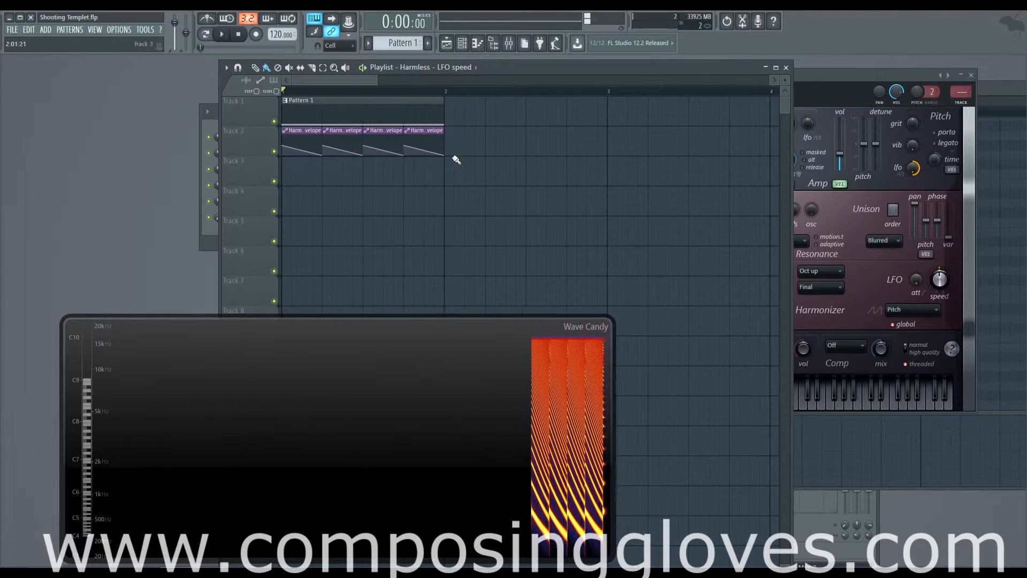
Rework Pattern 1 into three C6 notes: two lasting half a beat, followed by one lasting a full beat
{"action": "scroll", "coordinate": [362, 179], "scroll_direction": "up", "scroll_amount": 4}
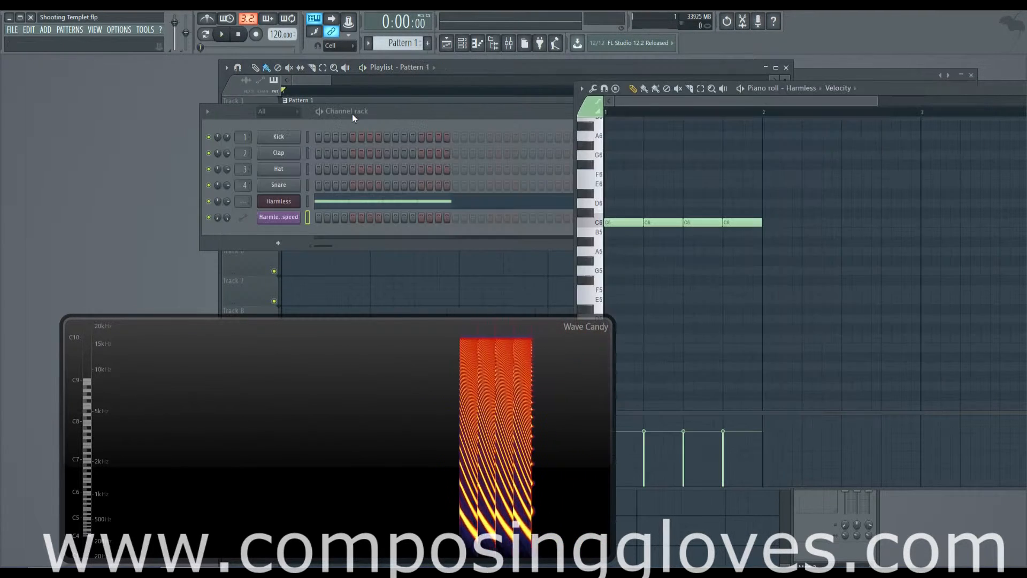
{"action": "double_click", "coordinate": [352, 114]}
{"action": "left_click_drag", "start_coordinate": [643, 224], "coordinate": [625, 223]}
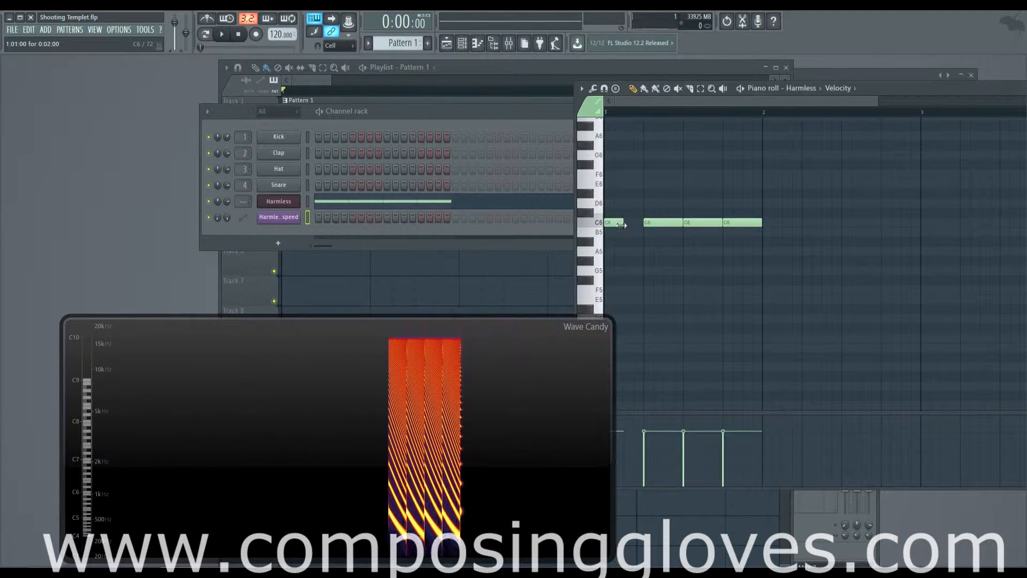
{"action": "left_click_drag", "start_coordinate": [750, 223], "coordinate": [652, 229]}
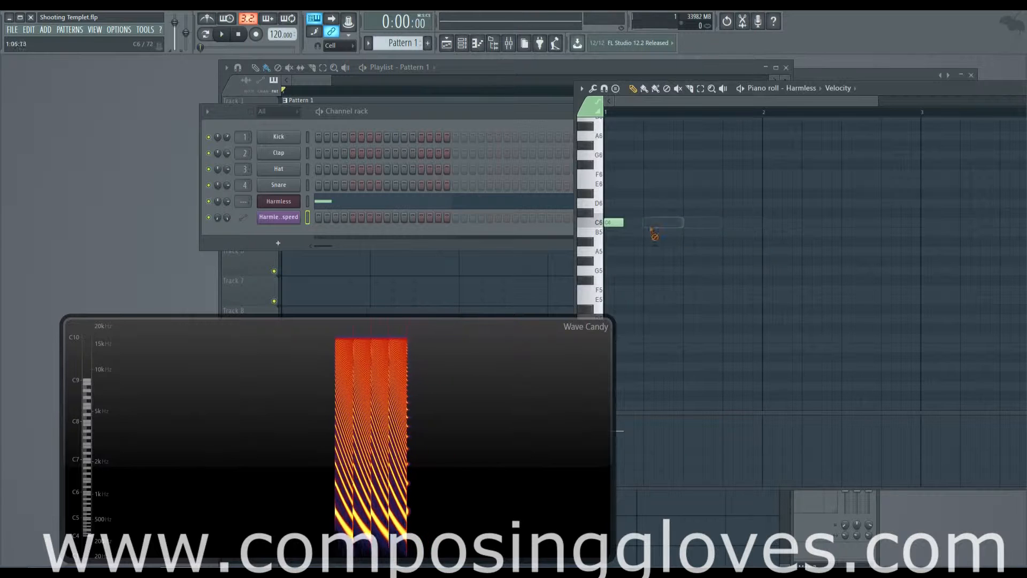
{"action": "left_click", "coordinate": [613, 223]}
{"action": "left_click", "coordinate": [633, 223]}
{"action": "left_click", "coordinate": [654, 223]}
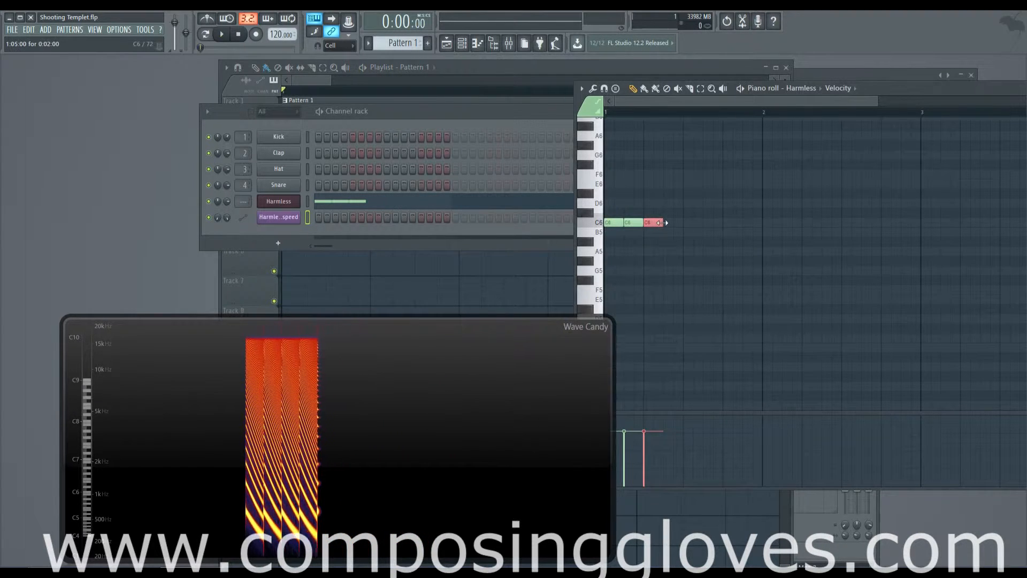
{"action": "left_click_drag", "start_coordinate": [658, 222], "coordinate": [682, 223]}
Fit the Track 2 ramps to the notes with two half-beat LFO speed clips and a unique one-beat clip for the third note
{"action": "left_click", "coordinate": [326, 81]}
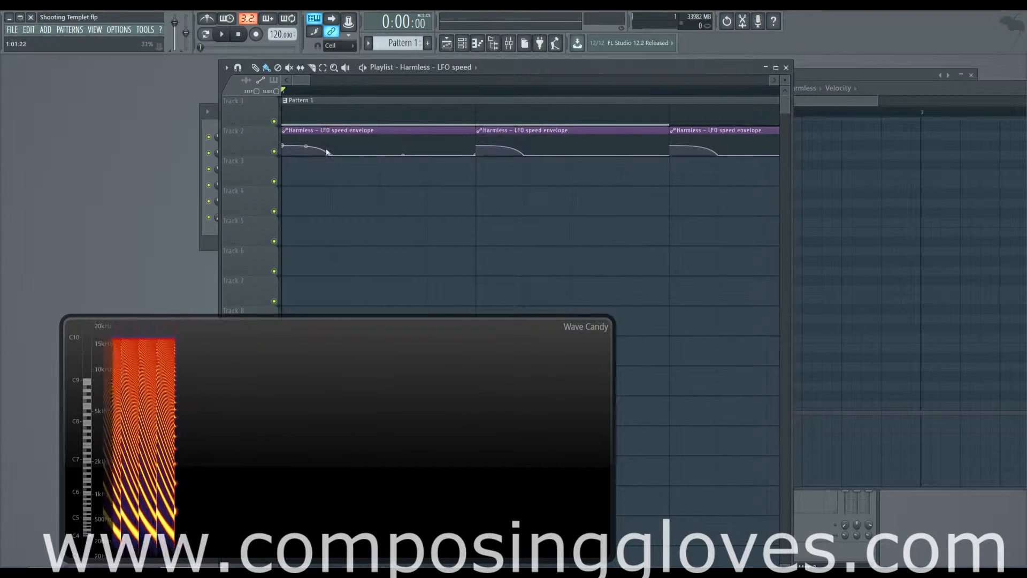
{"action": "key", "text": "ctrl+z"}
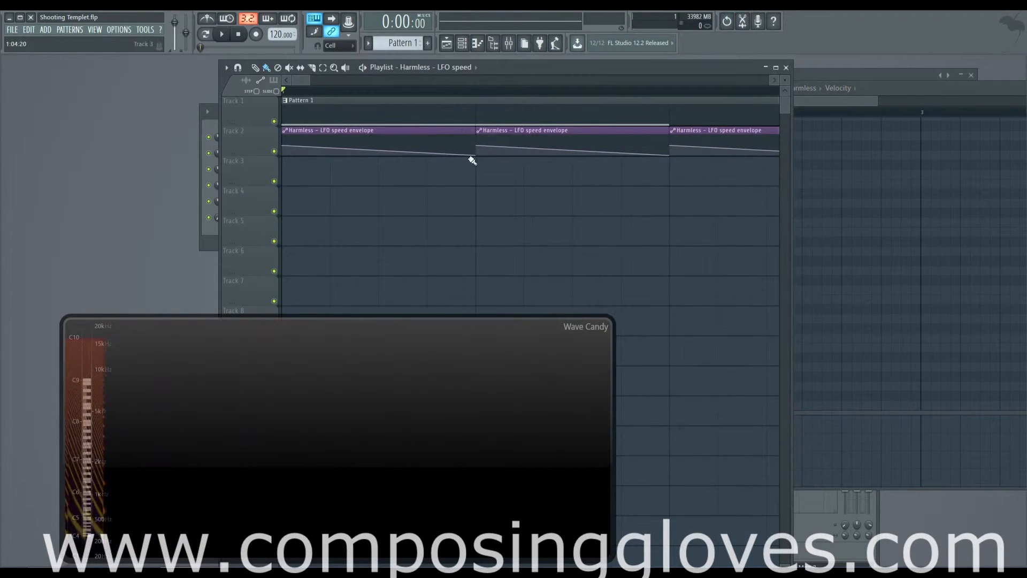
{"action": "left_click_drag", "start_coordinate": [476, 154], "coordinate": [388, 167]}
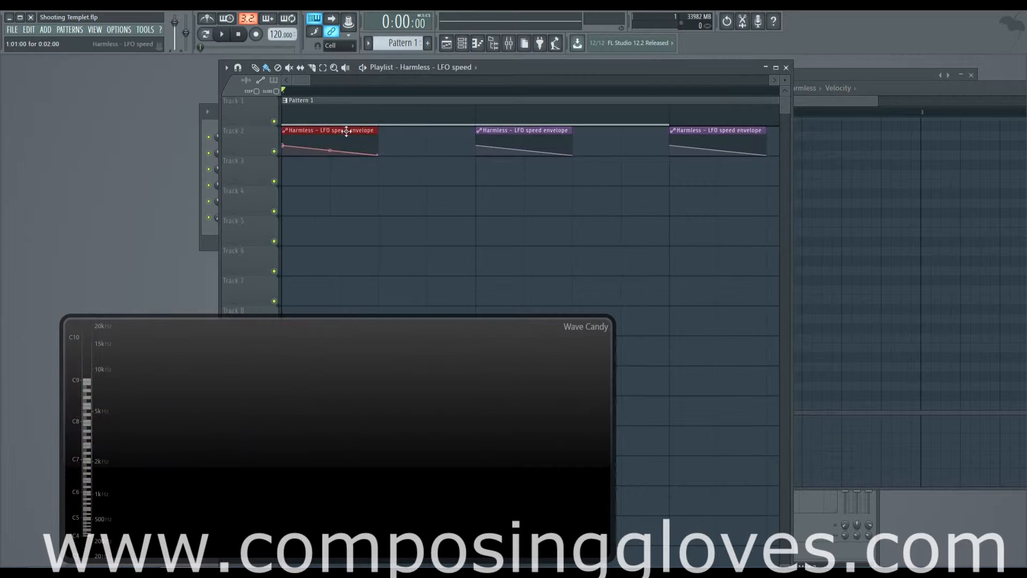
{"action": "left_click", "coordinate": [483, 133]}
{"action": "left_click", "coordinate": [544, 188]}
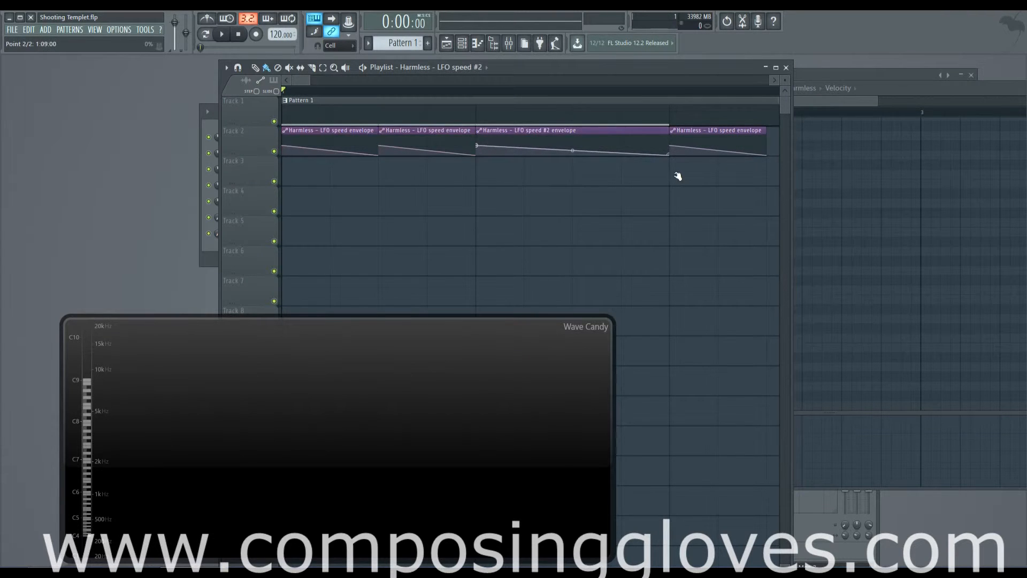
Play the arrangement, then delete the leftover LFO speed clips and trim Pattern 1 to the first two beats
{"action": "scroll", "coordinate": [626, 158], "scroll_direction": "down", "scroll_amount": 3}
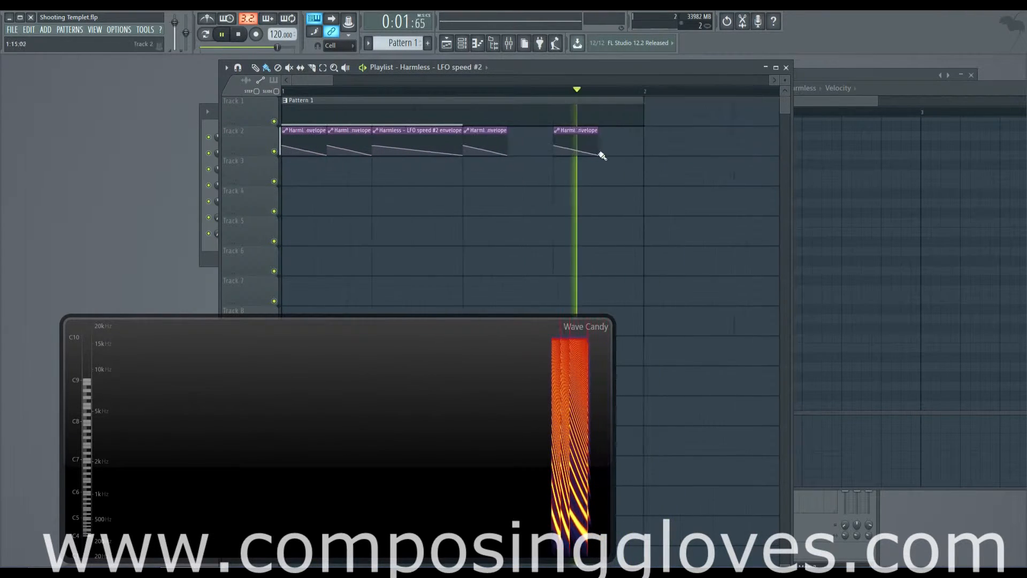
{"action": "key", "text": "space"}
{"action": "right_click", "coordinate": [488, 142]}
{"action": "left_click_drag", "start_coordinate": [626, 125], "coordinate": [437, 136]}
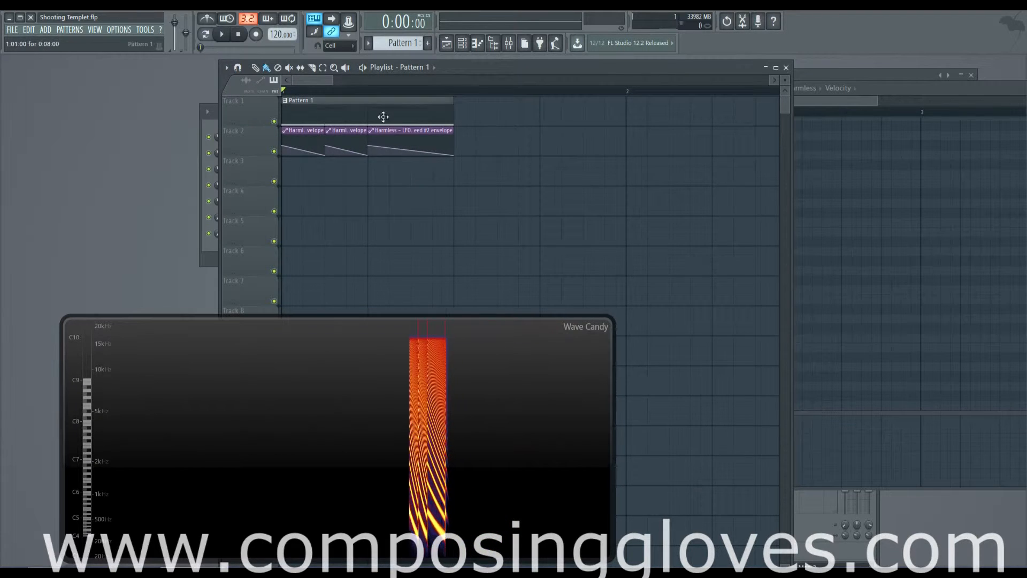
Reopen Harmless, set the LFO waveform to Sine and audition it, then switch the waveform to Multisine
{"action": "double_click", "coordinate": [383, 114]}
{"action": "left_click", "coordinate": [278, 201]}
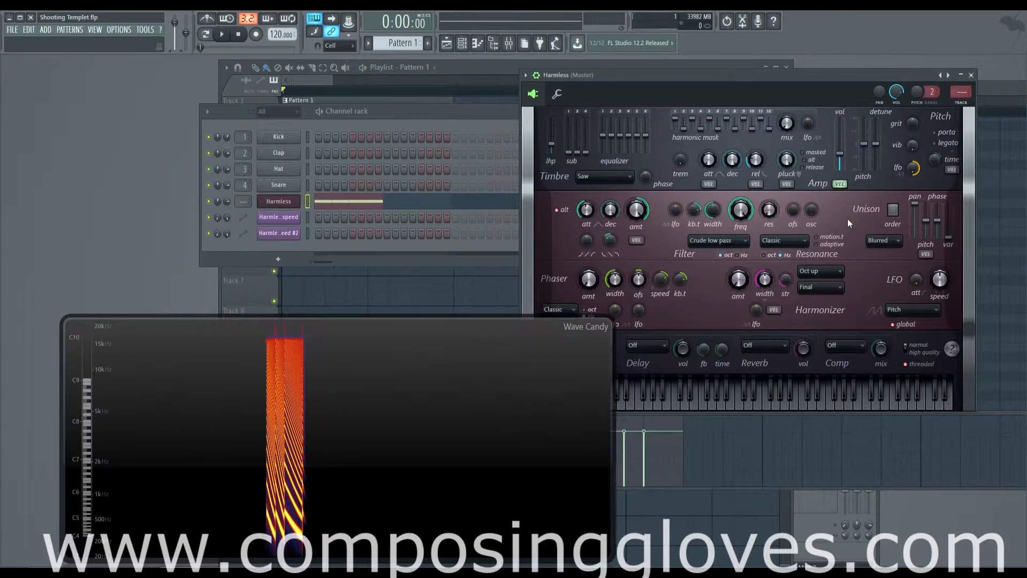
{"action": "left_click", "coordinate": [914, 310]}
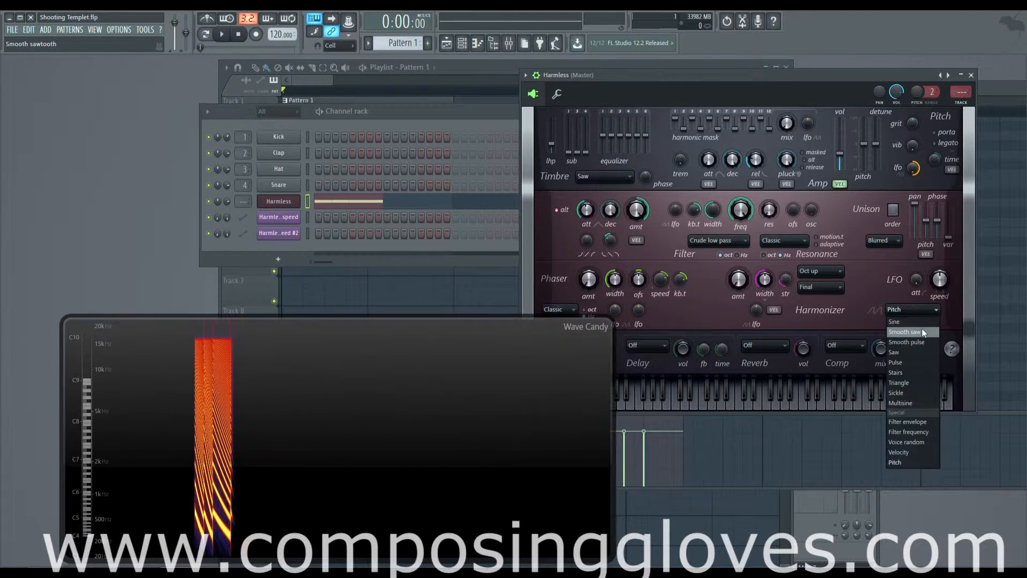
{"action": "left_click", "coordinate": [917, 322]}
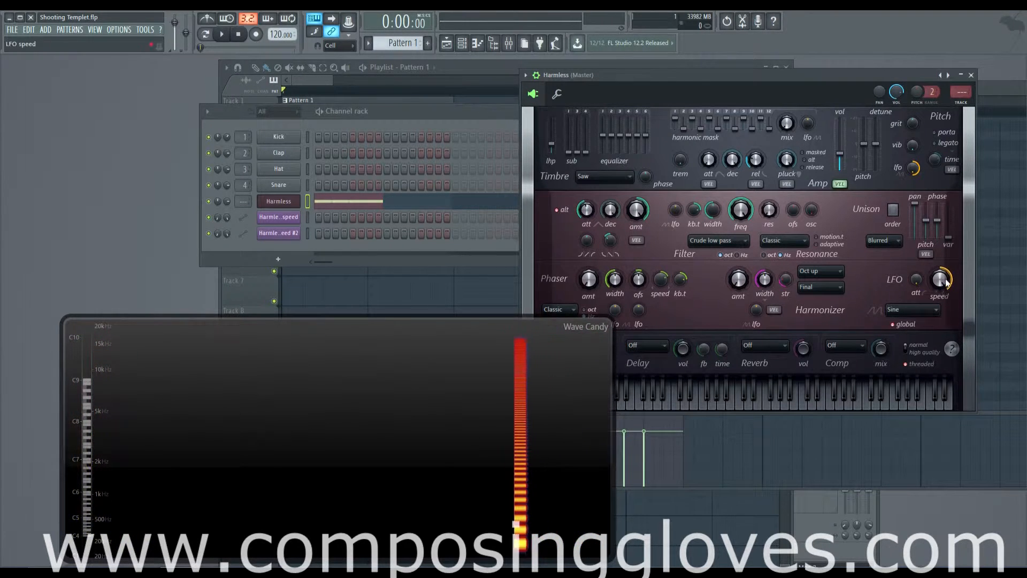
{"action": "left_click", "coordinate": [912, 311]}
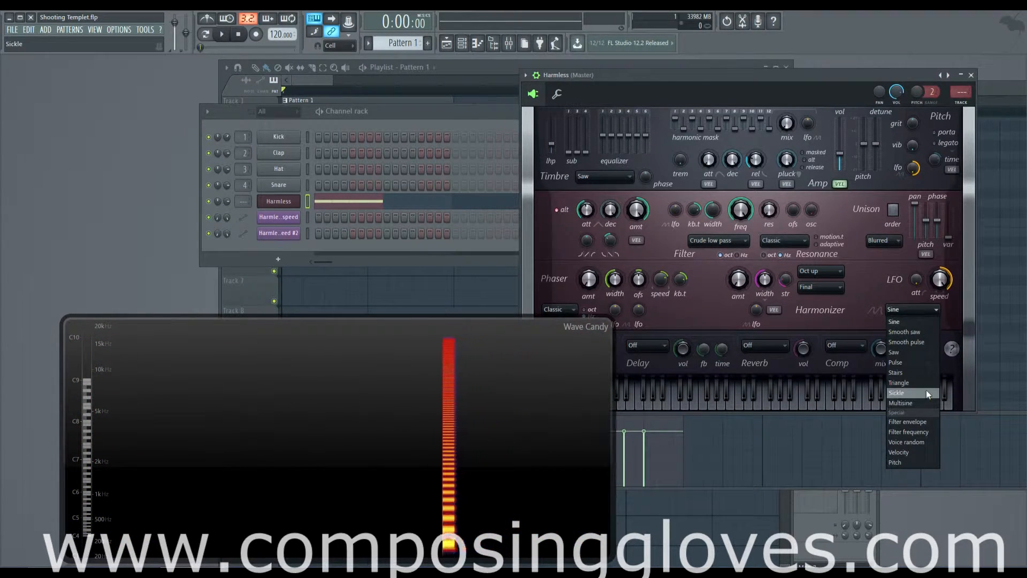
{"action": "left_click", "coordinate": [927, 403]}
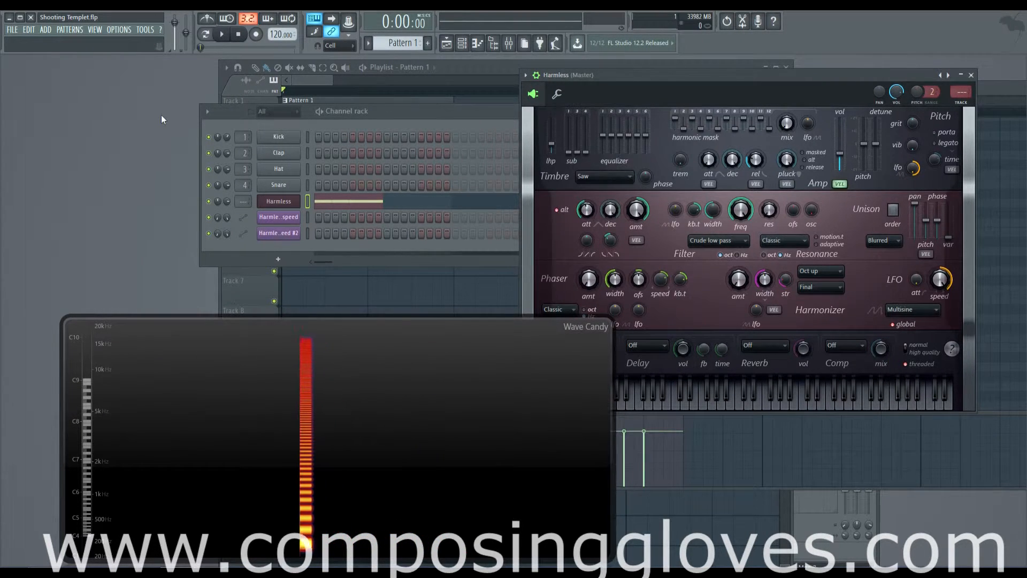
Add an FM8 [64bit] channel and set operator A's waveform to 1+2+3 Saw
{"action": "left_click", "coordinate": [288, 274]}
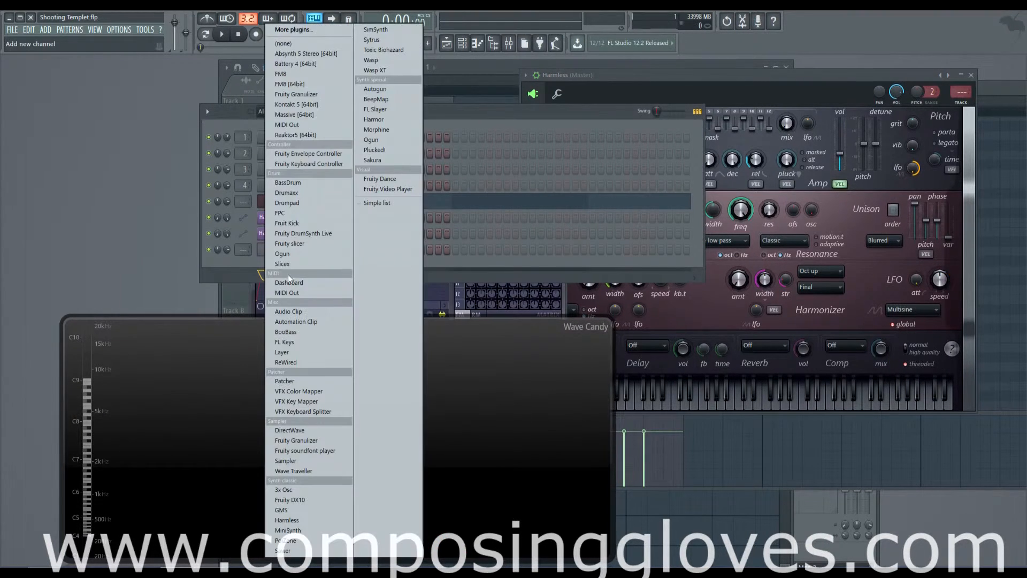
{"action": "left_click", "coordinate": [323, 85]}
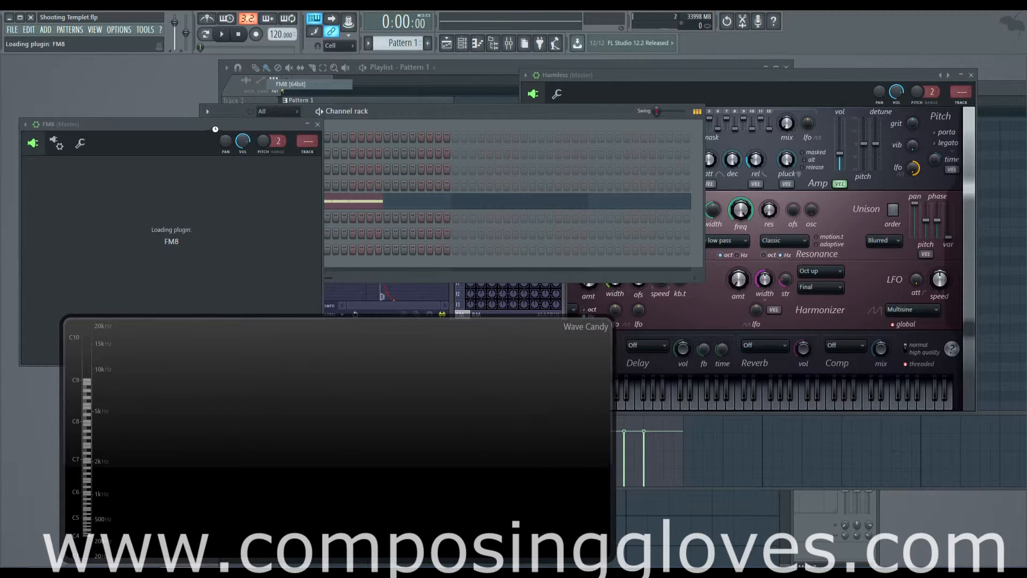
{"action": "left_click_drag", "start_coordinate": [213, 123], "coordinate": [369, 54]}
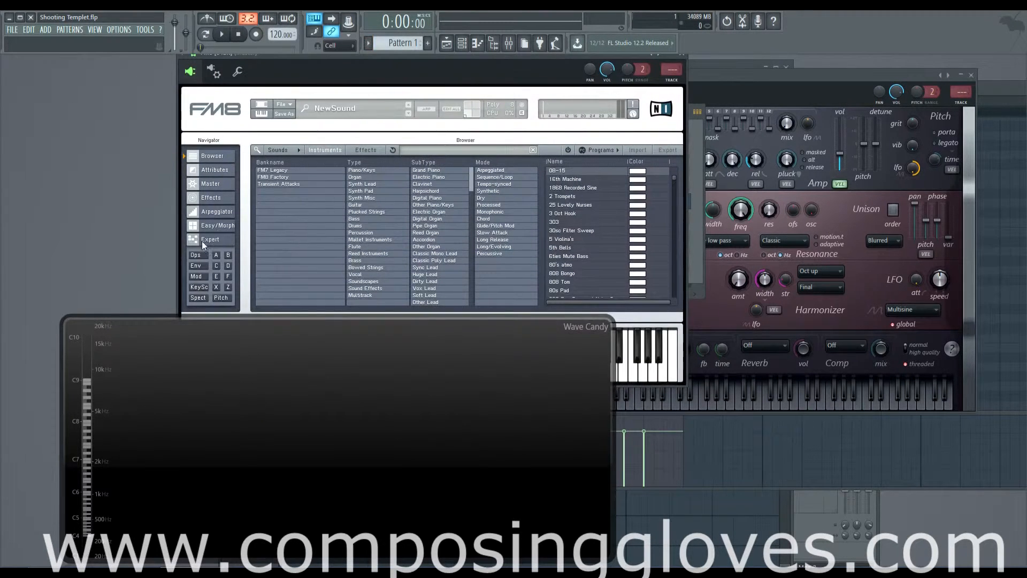
{"action": "left_click", "coordinate": [194, 254]}
{"action": "left_click", "coordinate": [216, 254]}
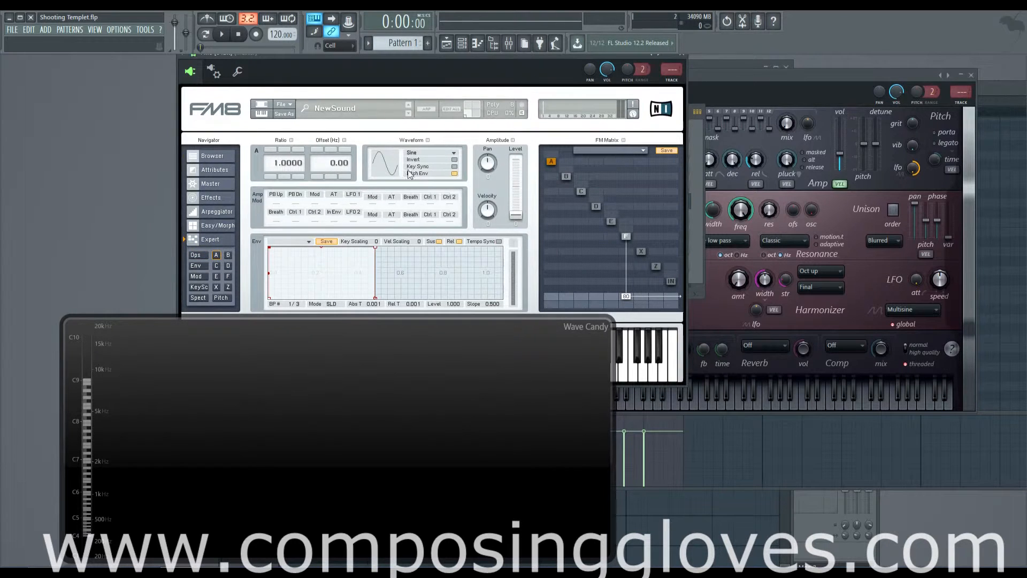
{"action": "left_click_drag", "start_coordinate": [391, 140], "coordinate": [391, 144]}
{"action": "left_click_drag", "start_coordinate": [575, 54], "coordinate": [469, 171]}
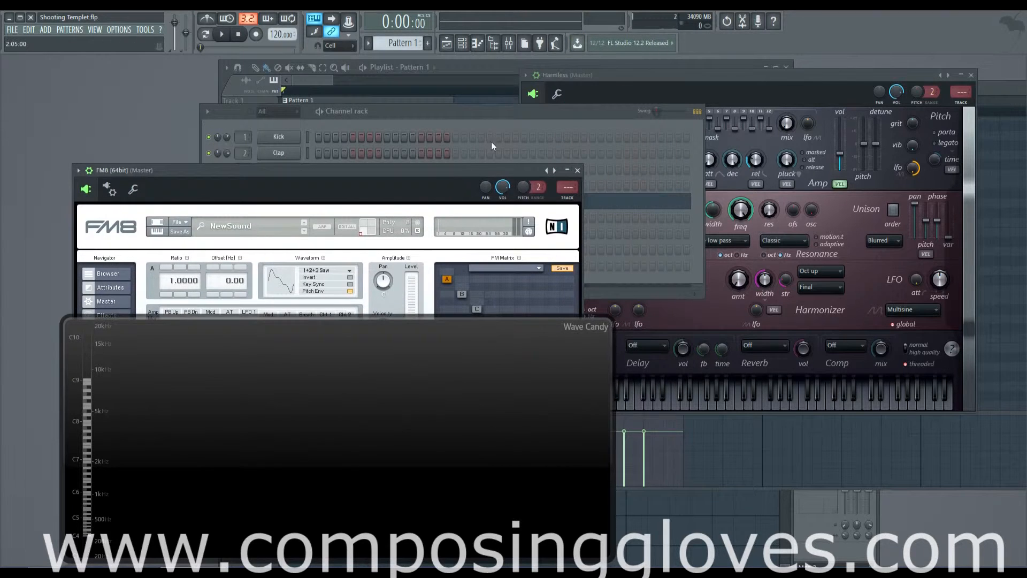
Apply the LFO to Harmless's phaser width and offset, raise the phaser amount and clear the LFO speed clips from Track 2
{"action": "left_click", "coordinate": [478, 127]}
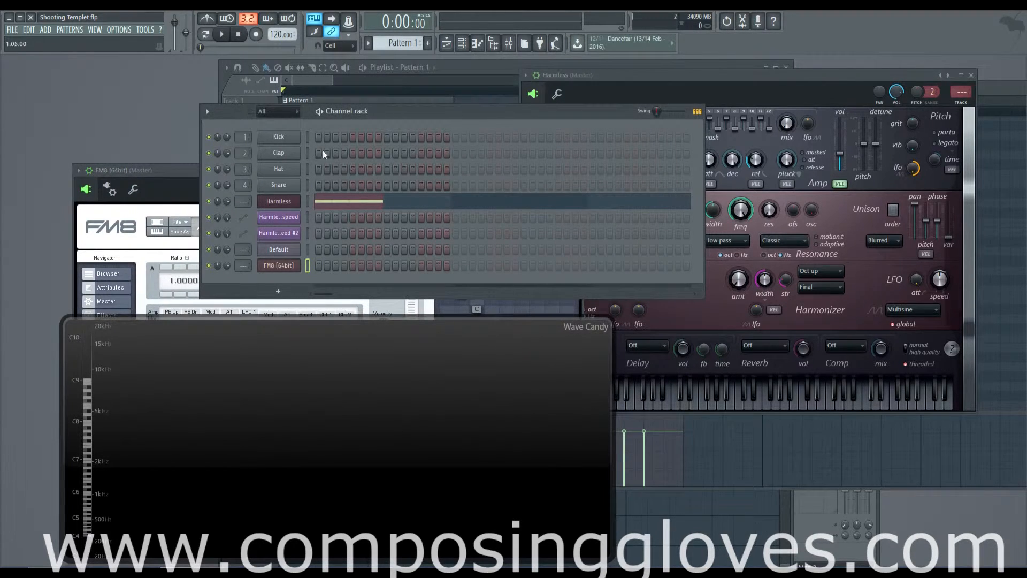
{"action": "left_click", "coordinate": [736, 323]}
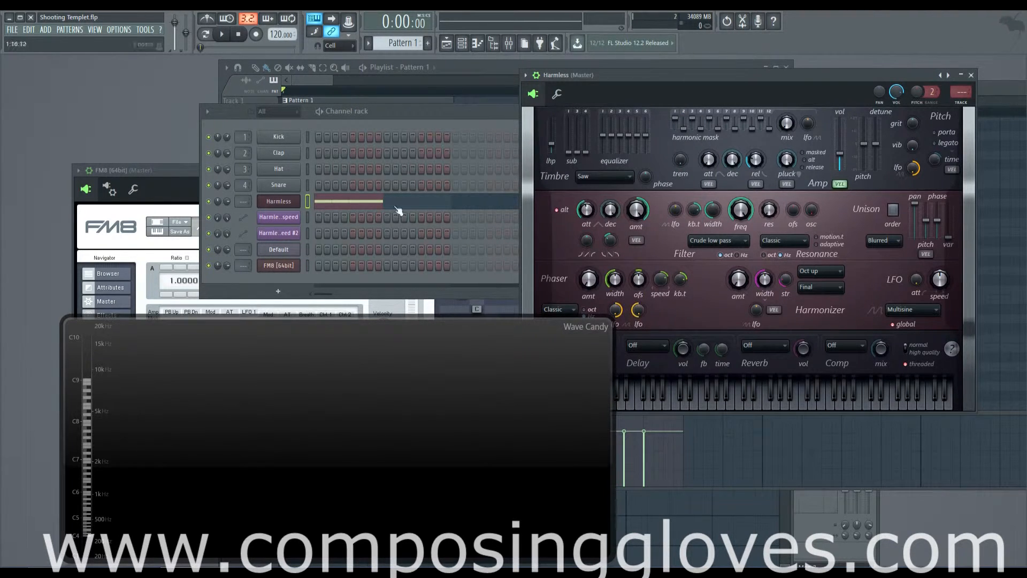
{"action": "left_click", "coordinate": [330, 84]}
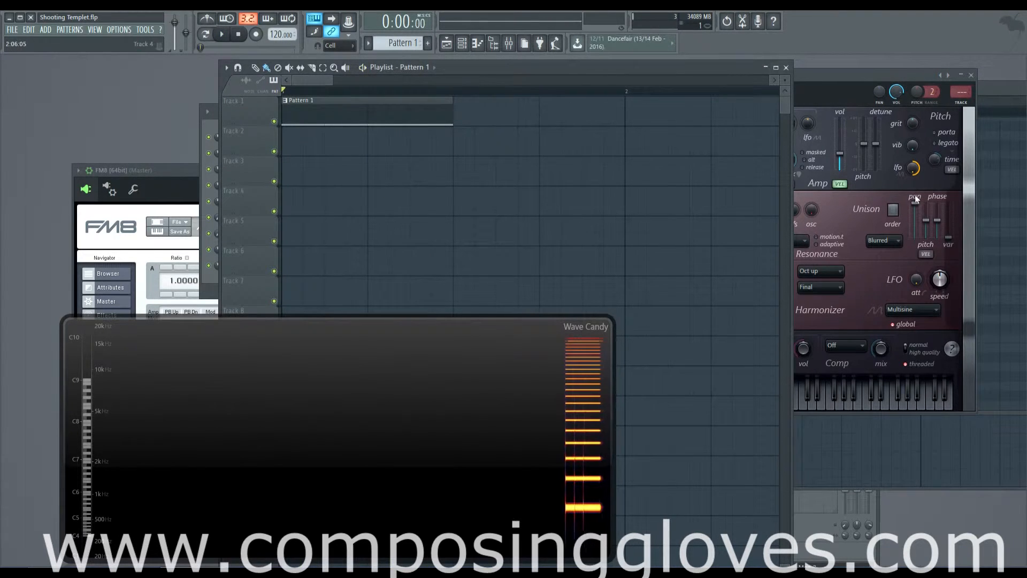
{"action": "left_click", "coordinate": [855, 227]}
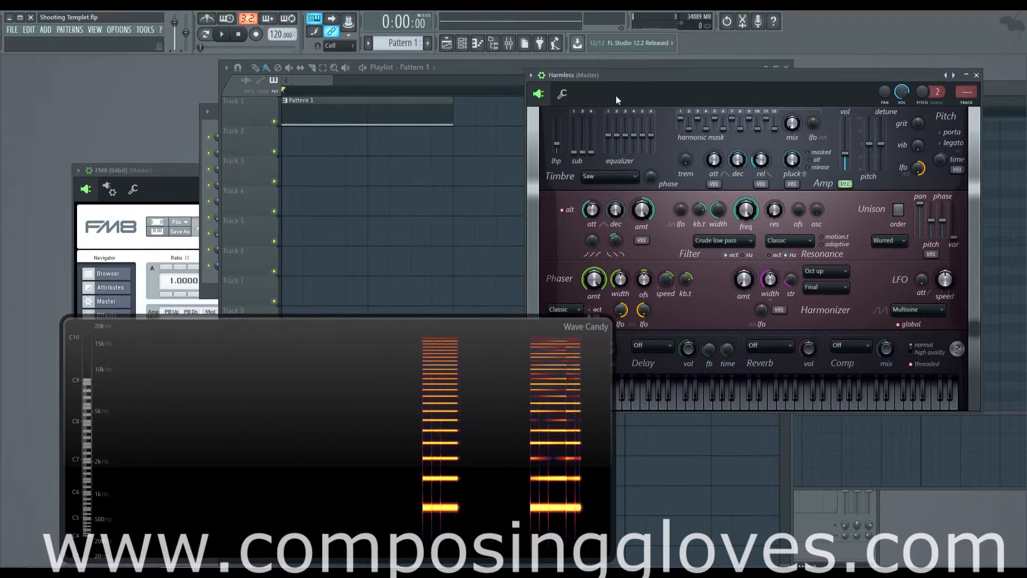
Replace Pattern 1's notes with a one-beat C5, G5 and C6 chord at the start of bar 1 and play it
{"action": "double_click", "coordinate": [356, 115]}
{"action": "right_click", "coordinate": [651, 226]}
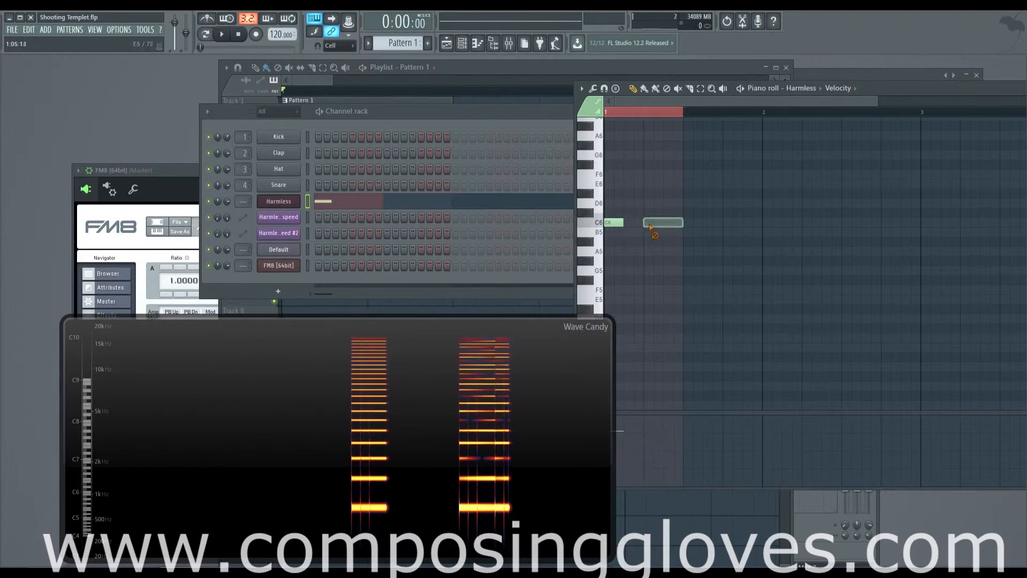
{"action": "left_click_drag", "start_coordinate": [622, 222], "coordinate": [627, 342]}
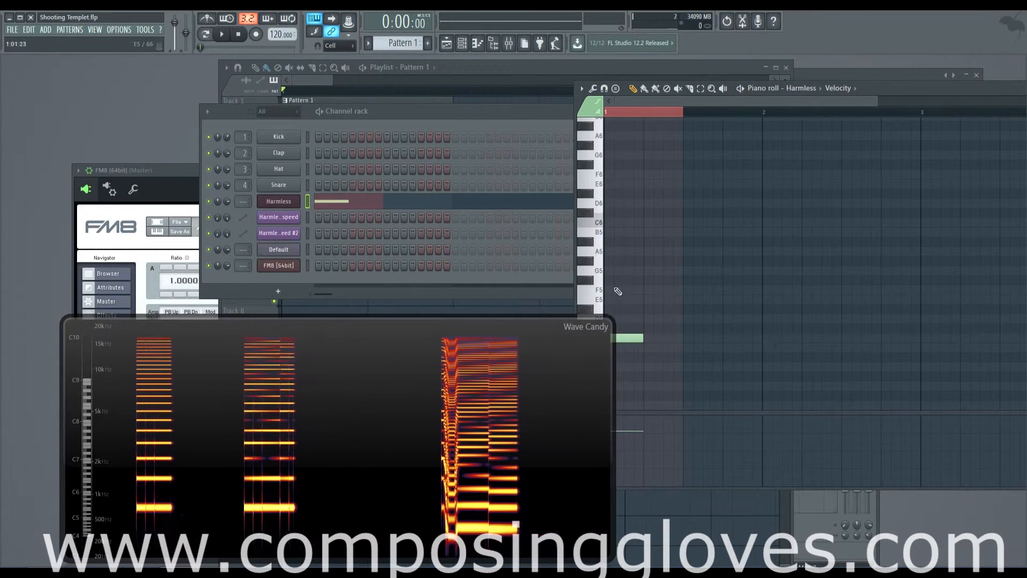
{"action": "left_click", "coordinate": [610, 223]}
{"action": "key", "text": "space"}
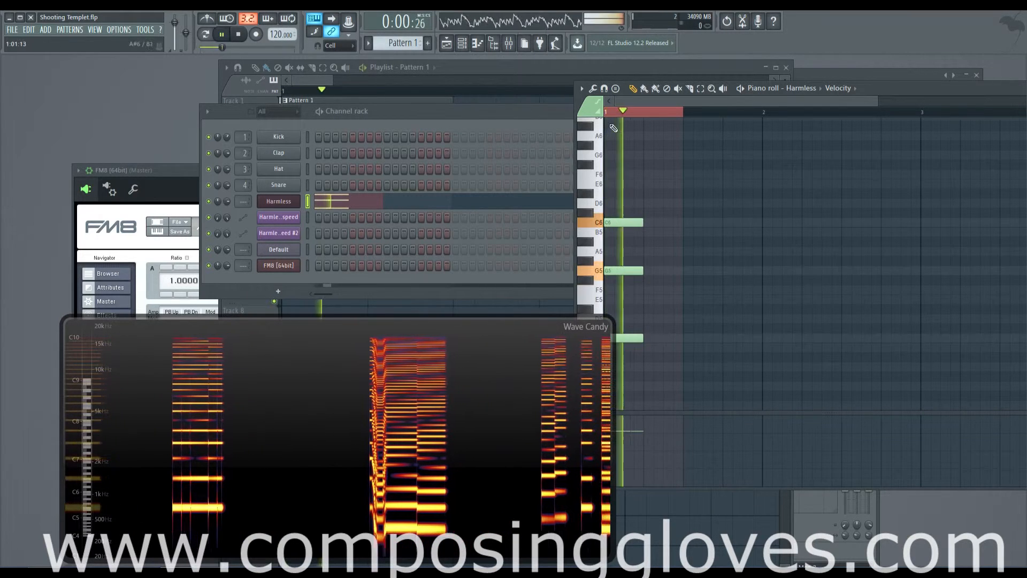
{"action": "key", "text": "space"}
{"action": "scroll", "coordinate": [641, 252], "scroll_direction": "down", "scroll_amount": 2}
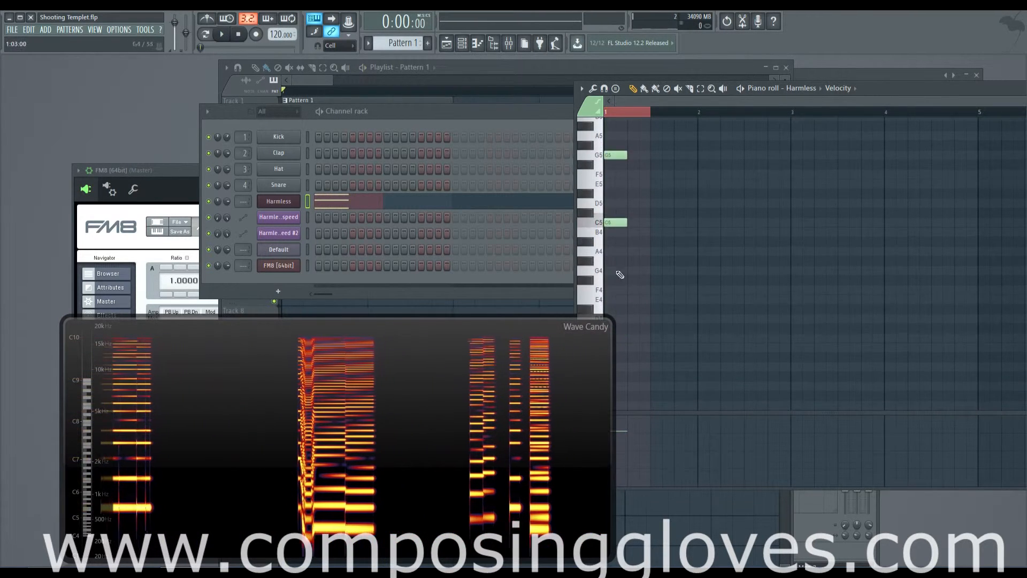
Add a one-beat C4 note to the Harmless chord, raise the unison order in Harmless and play the pattern
{"action": "scroll", "coordinate": [619, 236], "scroll_direction": "down", "scroll_amount": 4}
{"action": "left_click", "coordinate": [585, 249]}
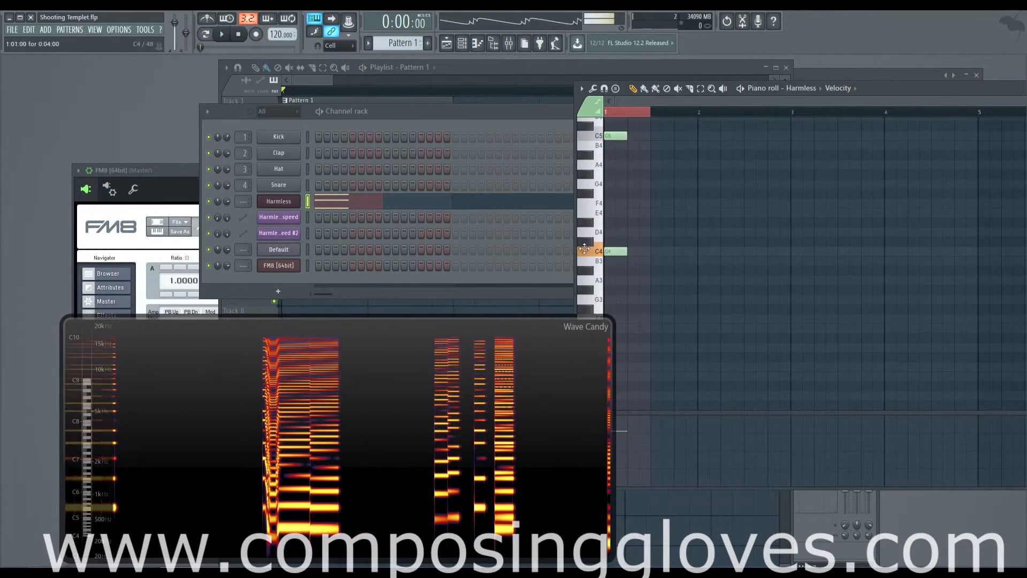
{"action": "left_click", "coordinate": [279, 201]}
{"action": "left_click_drag", "start_coordinate": [898, 209], "coordinate": [898, 179]}
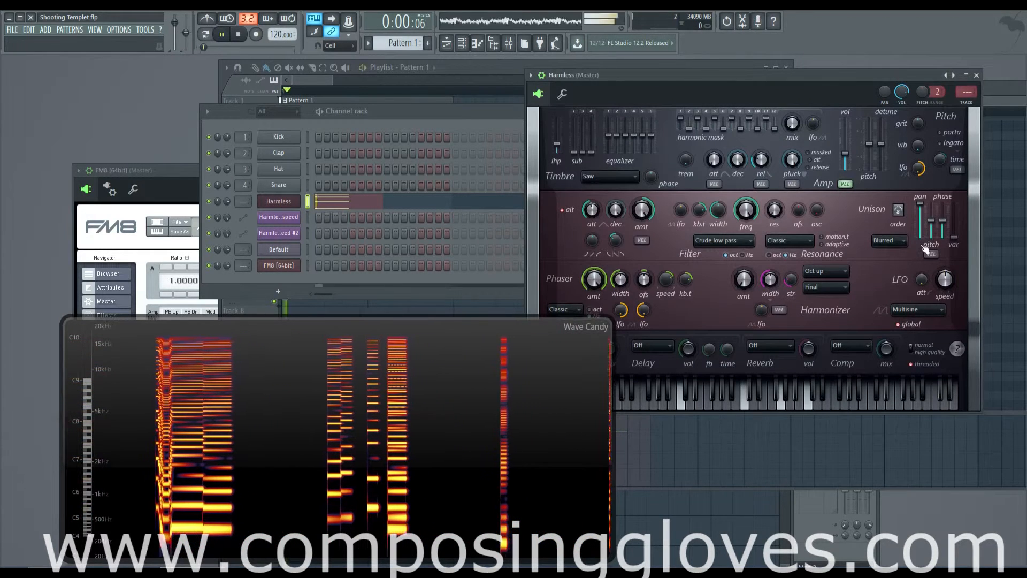
{"action": "key", "text": "space"}
{"action": "key", "text": "space"}
Set the filter's resonance type to Wide bump in Harmless, raise the resonance amount and audition the chord
{"action": "left_click", "coordinate": [790, 239]}
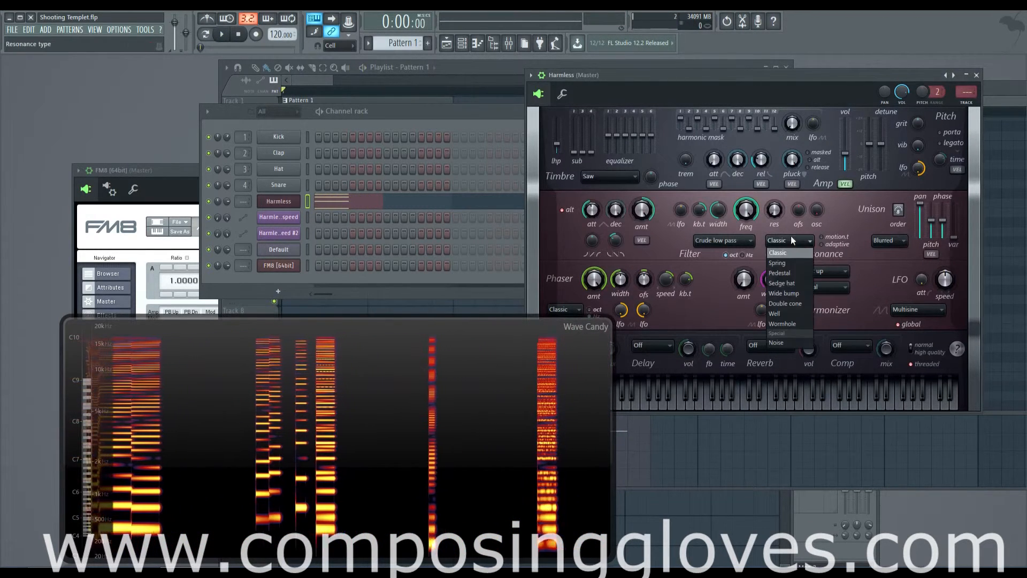
{"action": "left_click", "coordinate": [798, 293]}
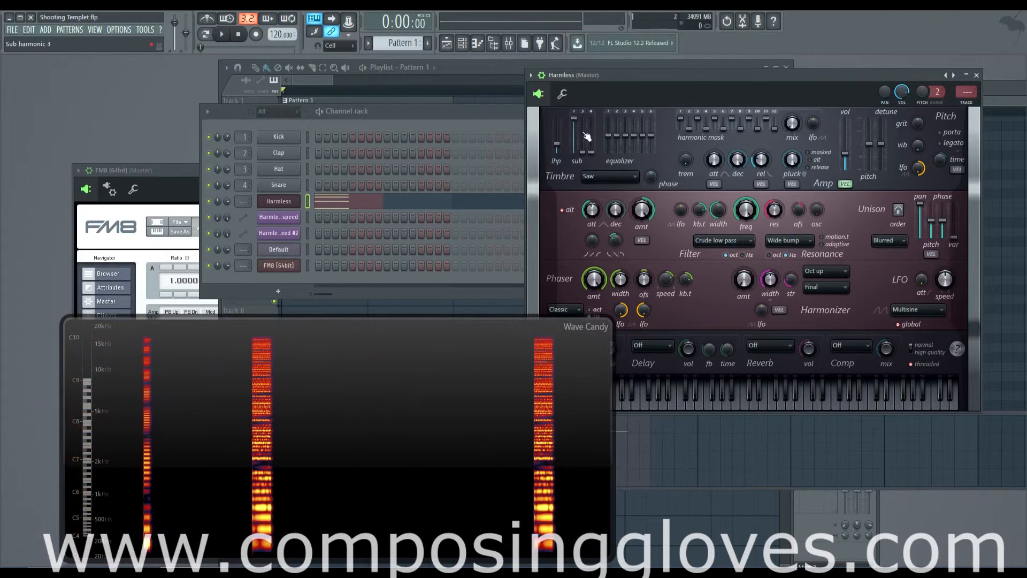
{"action": "key", "text": "space"}
{"action": "key", "text": "space"}
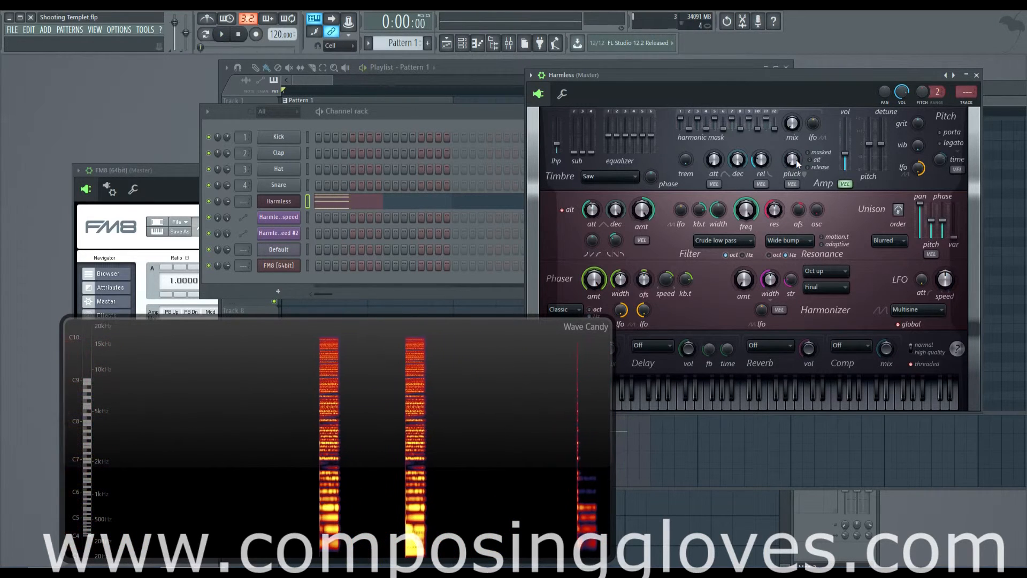
{"action": "left_click", "coordinate": [136, 132]}
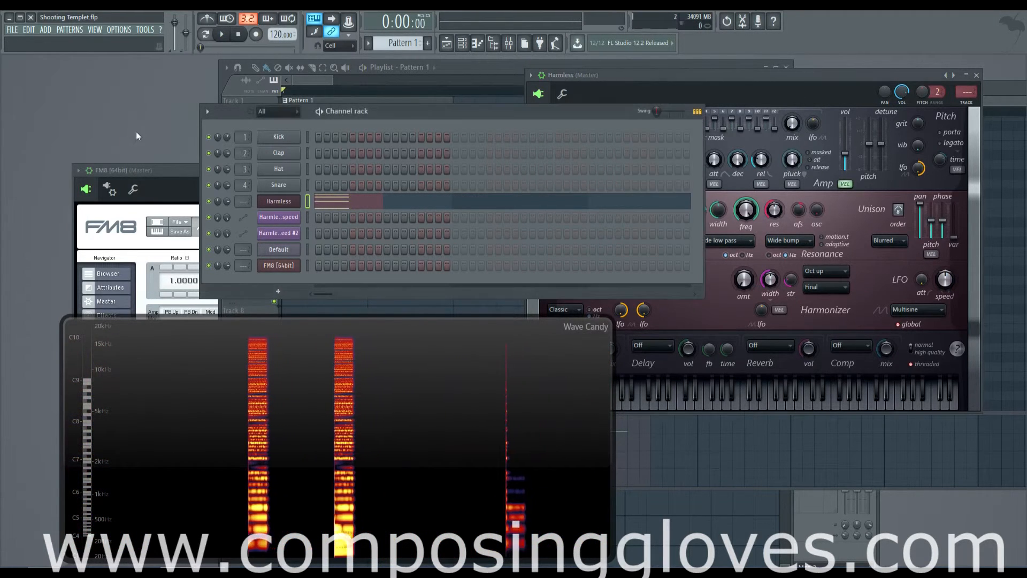
{"action": "left_click", "coordinate": [509, 44]}
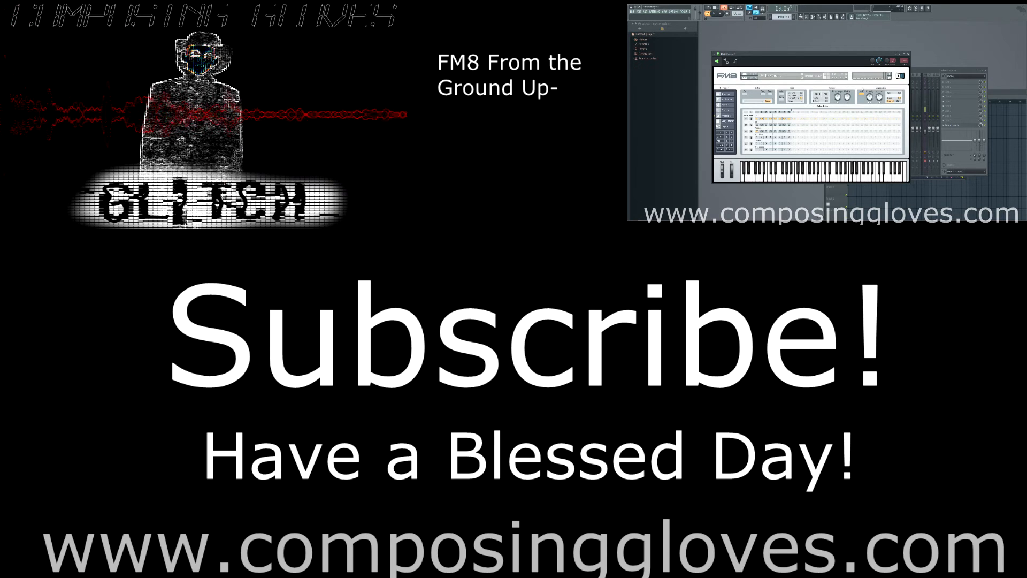
{"action": "left_click", "coordinate": [731, 100]}
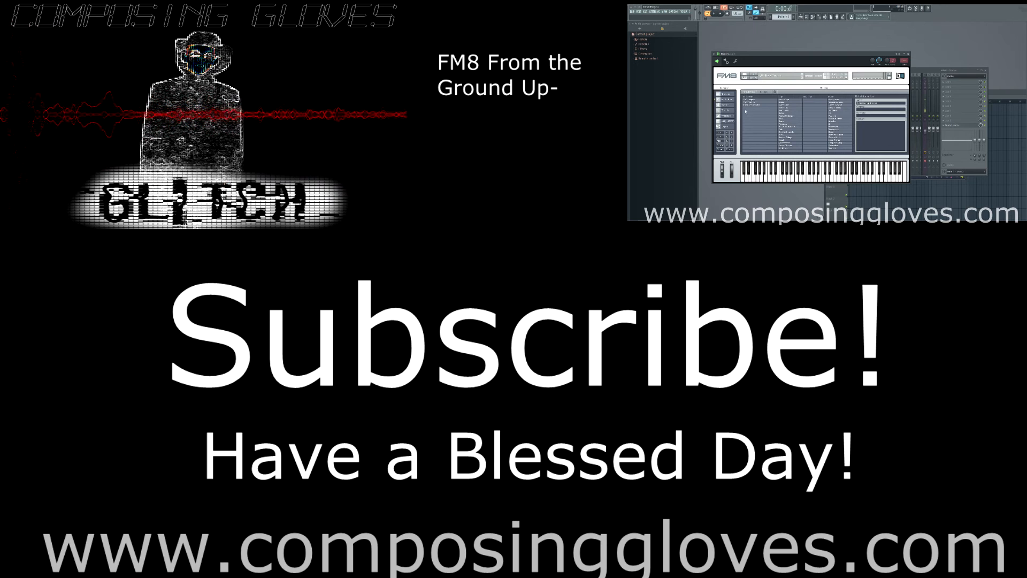
{"action": "left_click", "coordinate": [730, 108]}
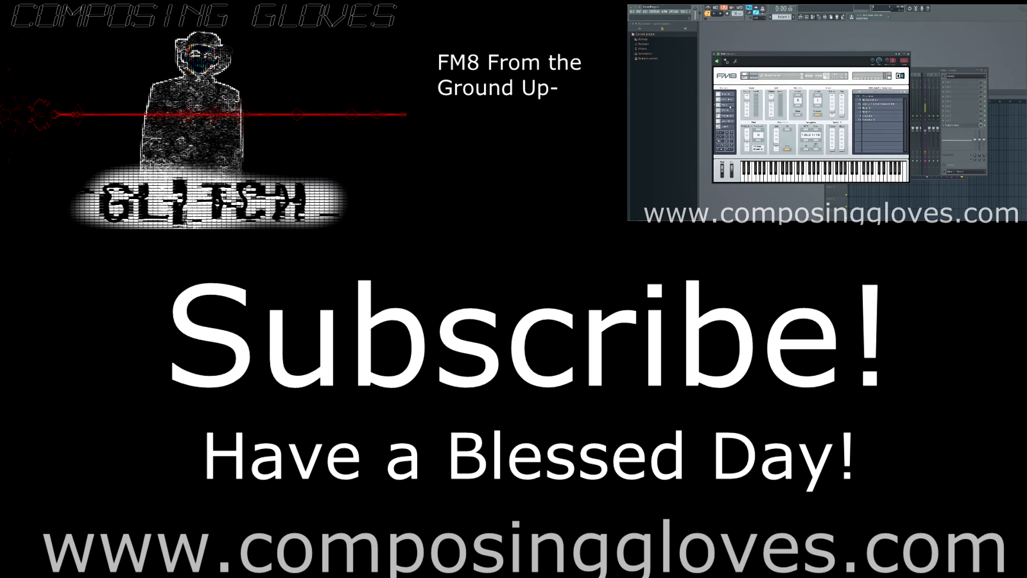